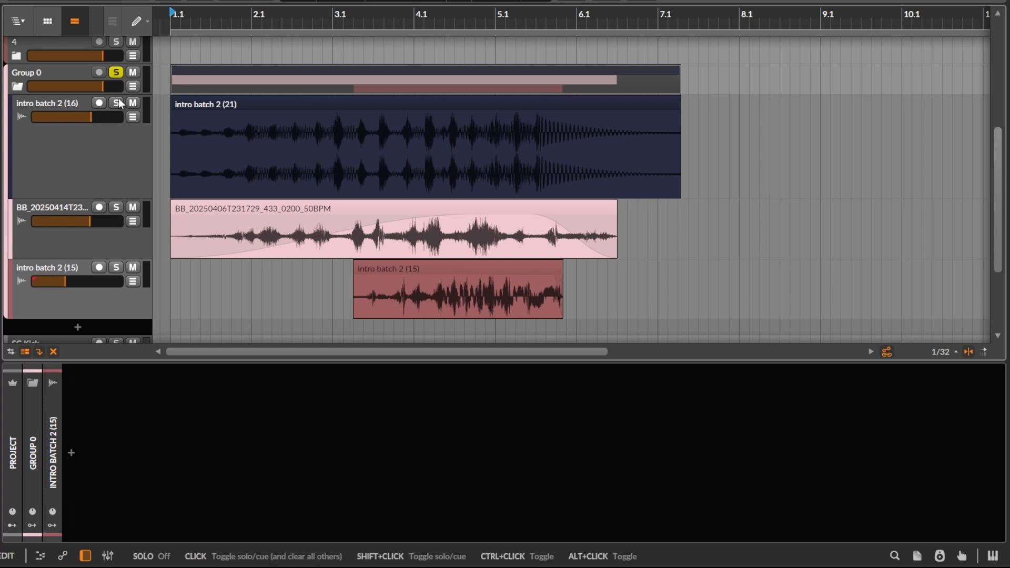
Step: Solo the intro batch 2 (16) track and listen to it from bar 1
click(119, 100)
scroll(176, 145, down, 2)
click(169, 139)
key(space)
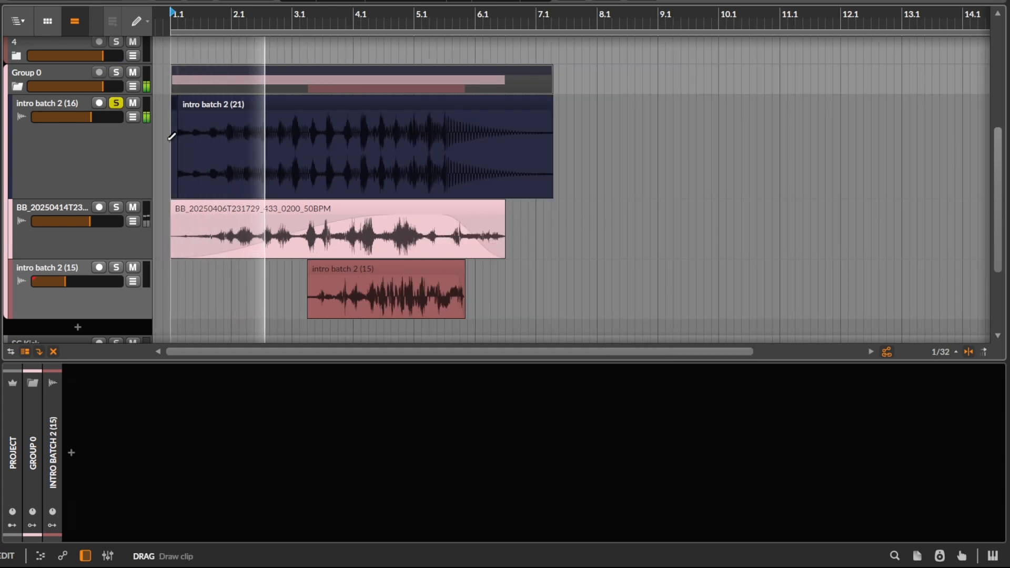
key(ctrl+z)
key(space)
Step: Solo and audition the BB_20250414T23... track and the intro batch 2 (15) track one after the other
click(117, 207)
key(space)
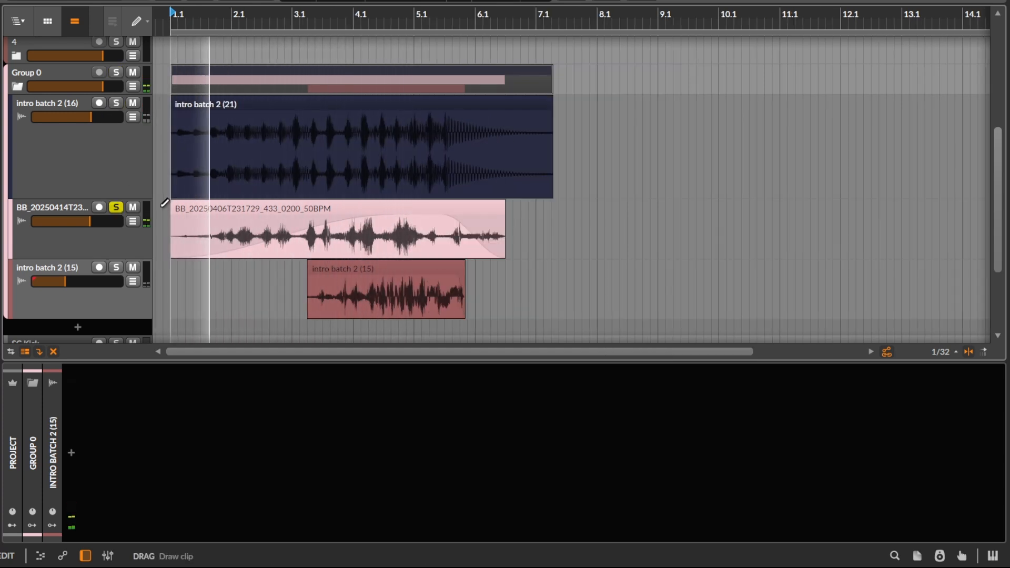
key(space)
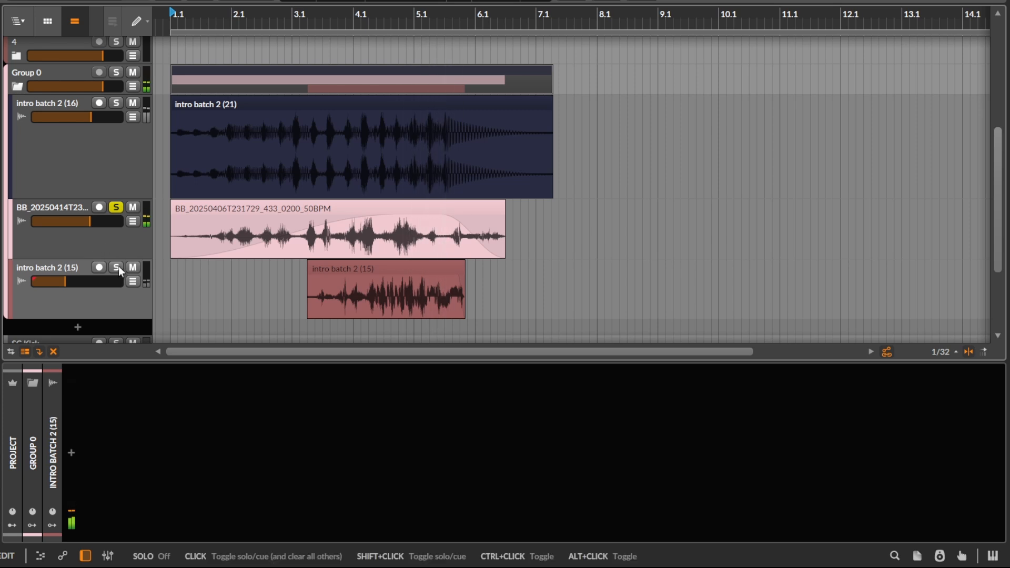
click(116, 267)
key(space)
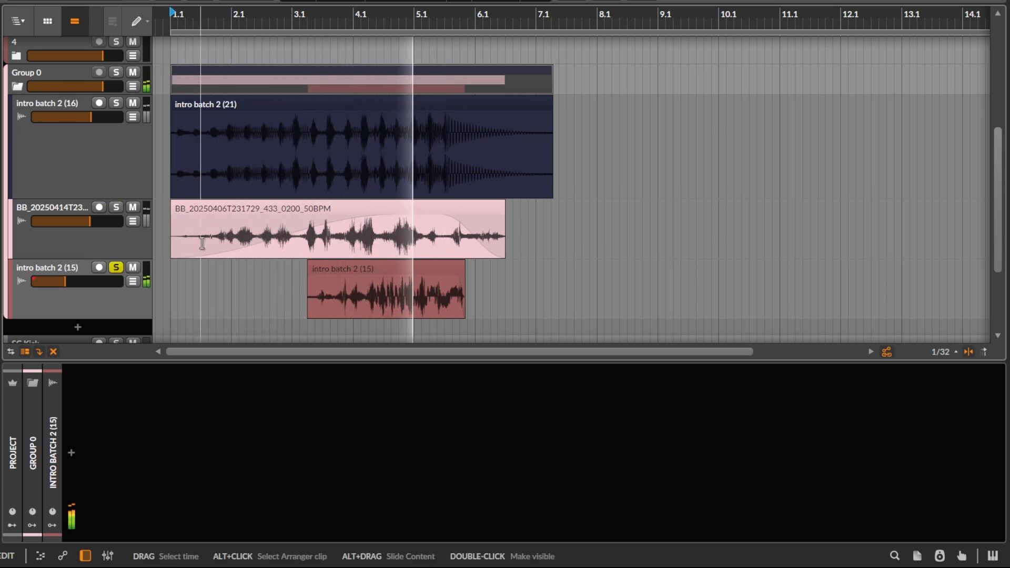
key(space)
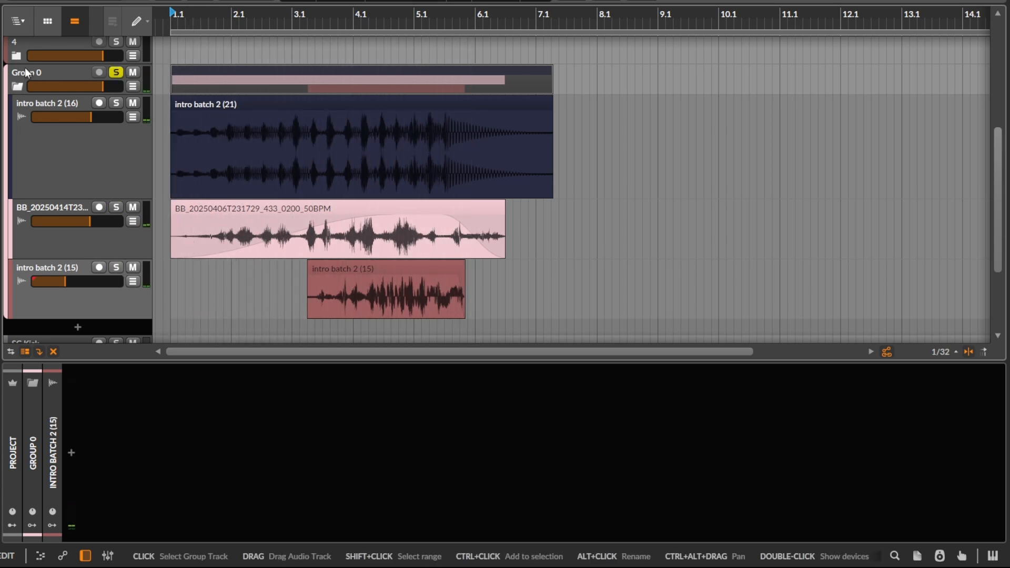
Step: Solo Group 0 and insert a Dynamics device in front of its Peak Limiter
click(117, 72)
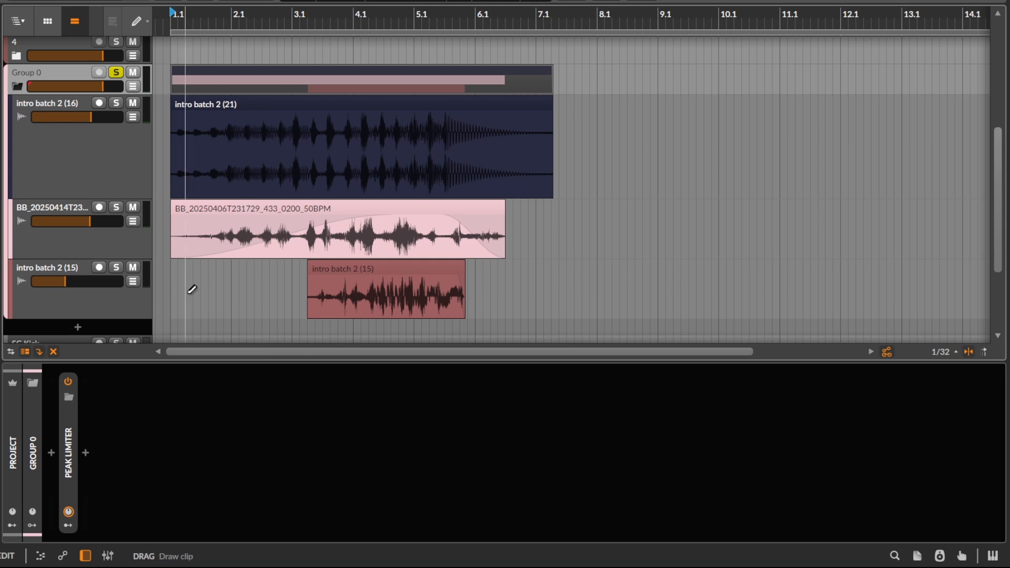
click(49, 457)
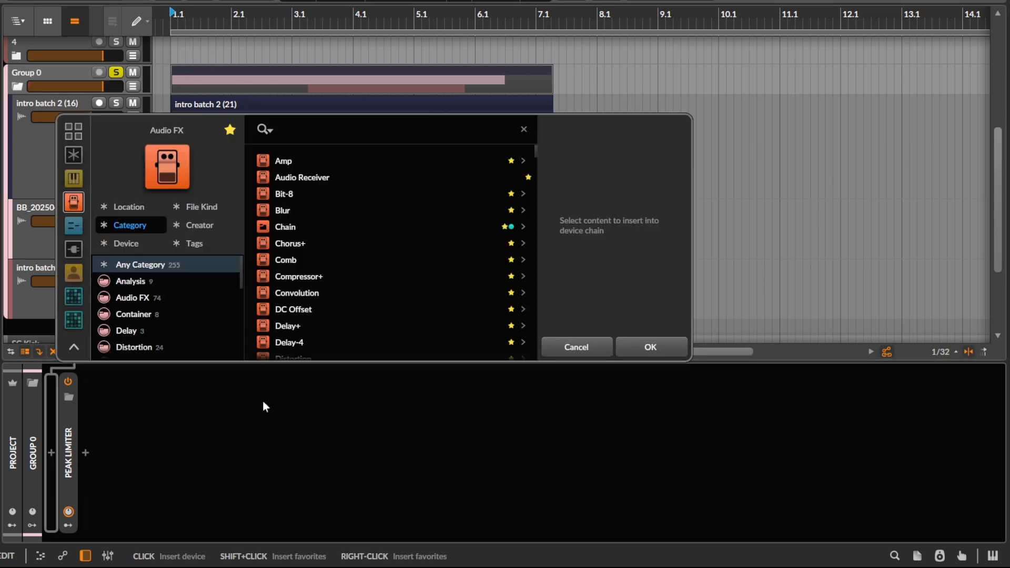
text(dy)
key(Down)
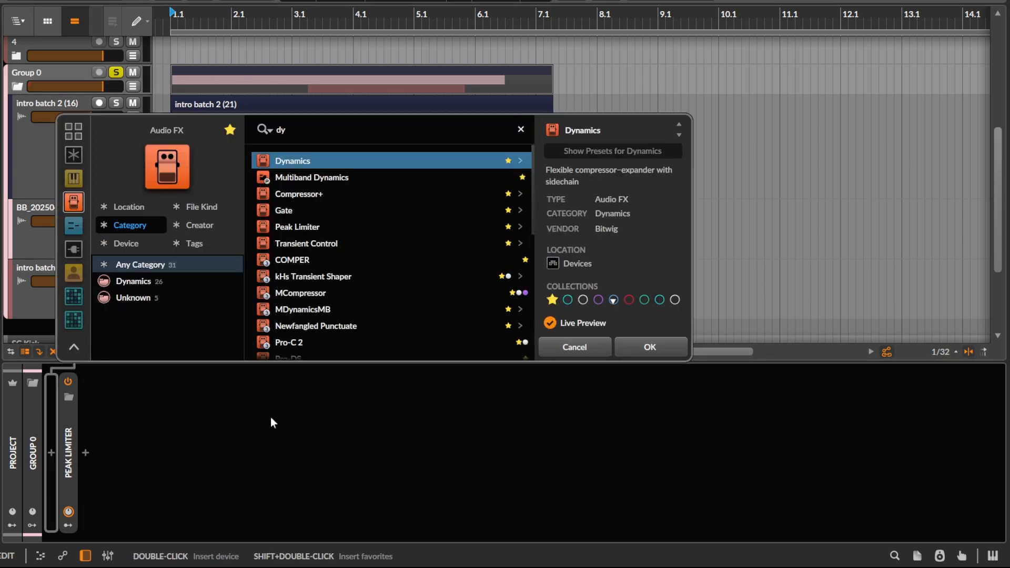
key(Return)
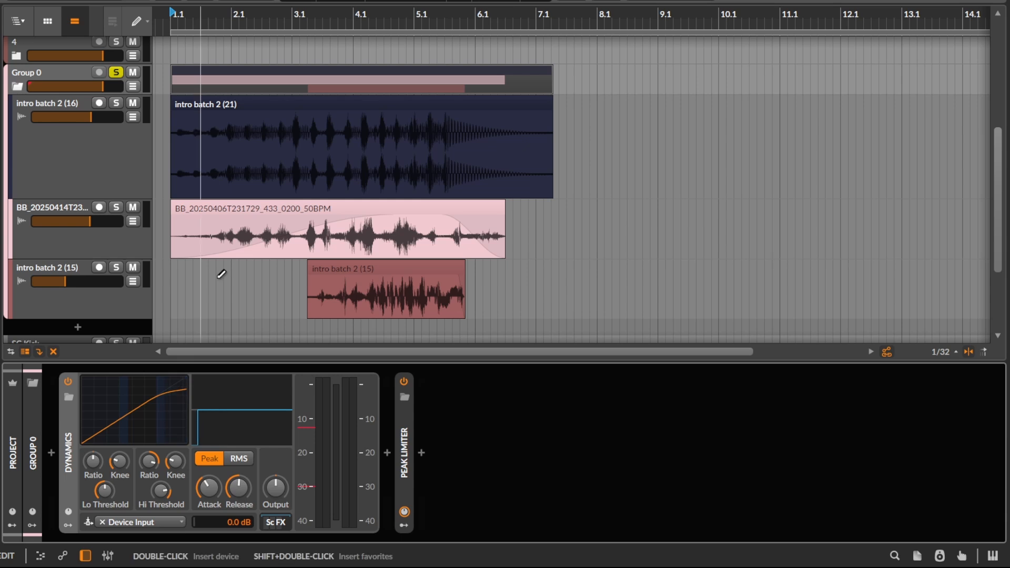
Step: Play Group 0 through the Dynamics device and reset the device's high ratio to its default
scroll(178, 157, up, 3)
scroll(221, 225, down, 1)
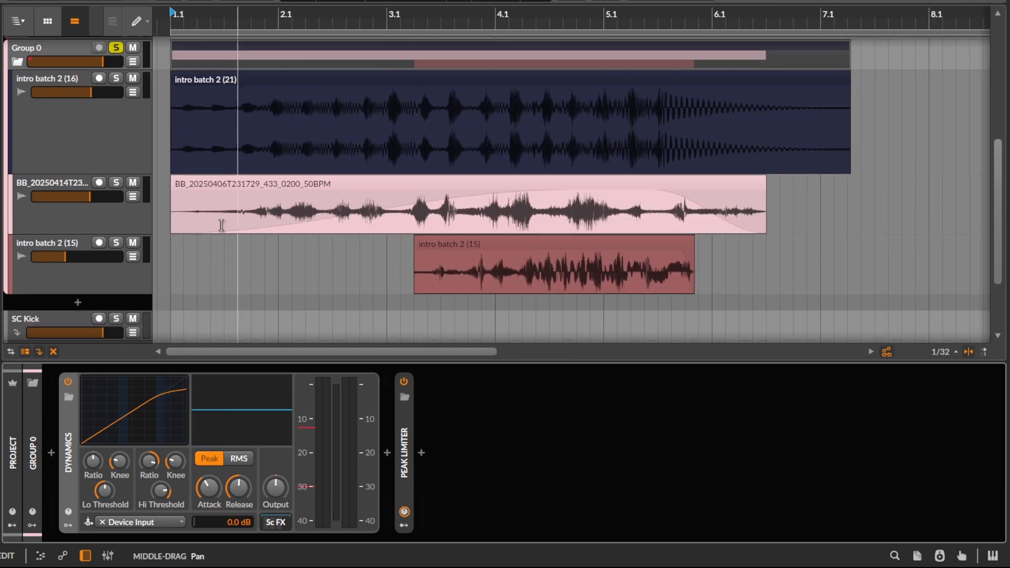
scroll(187, 253, down, 2)
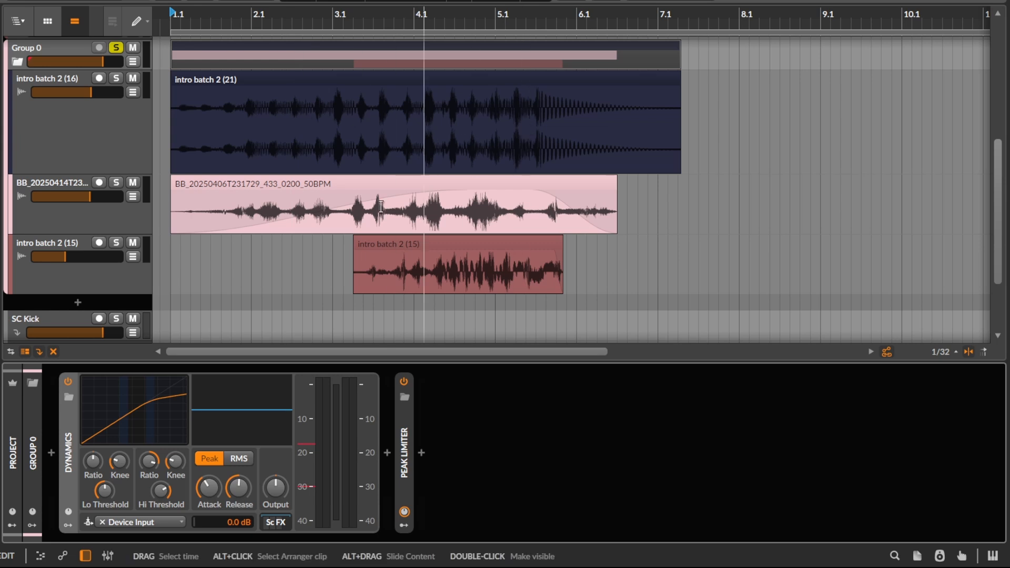
key(space)
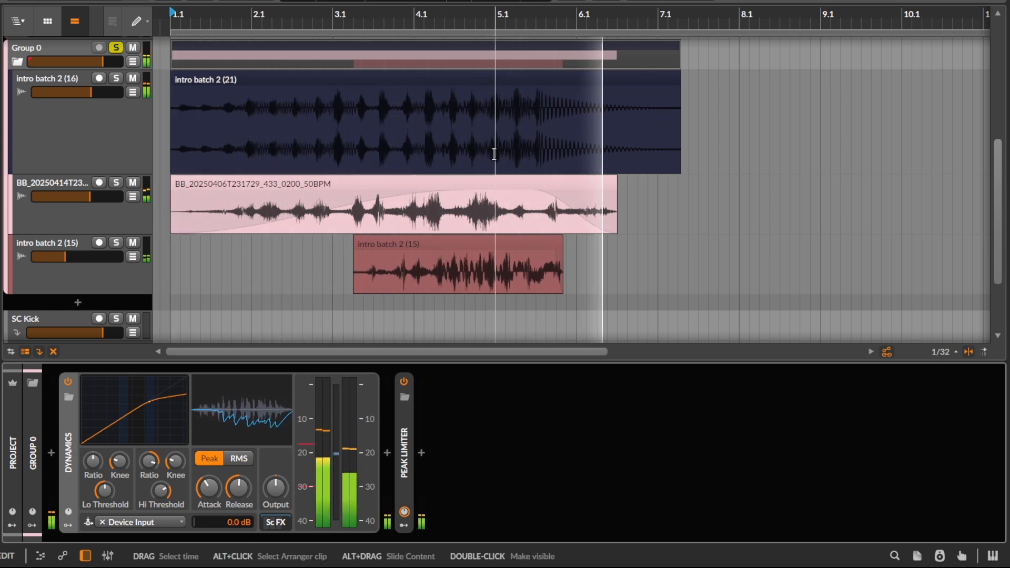
key(space)
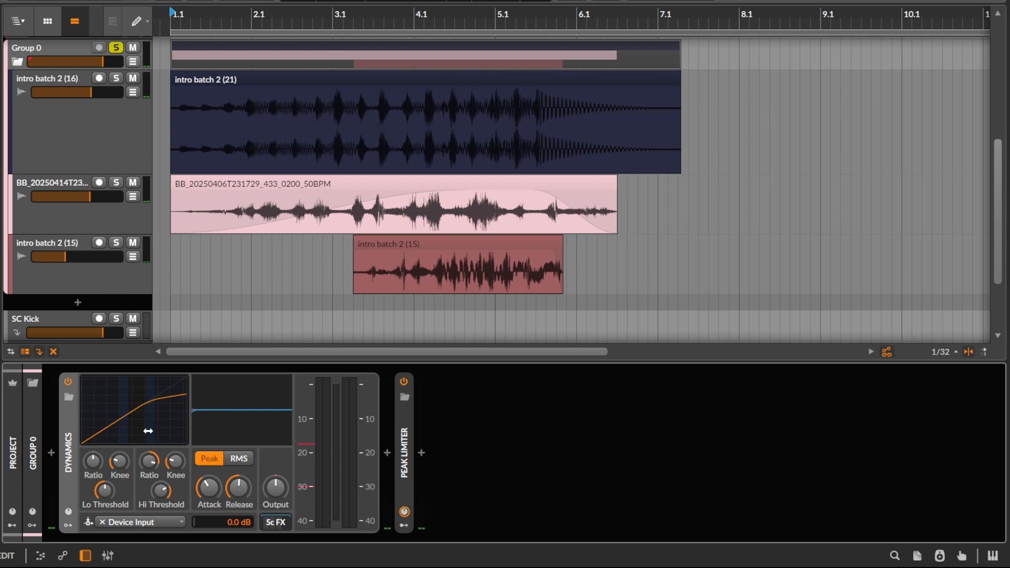
double_click(153, 464)
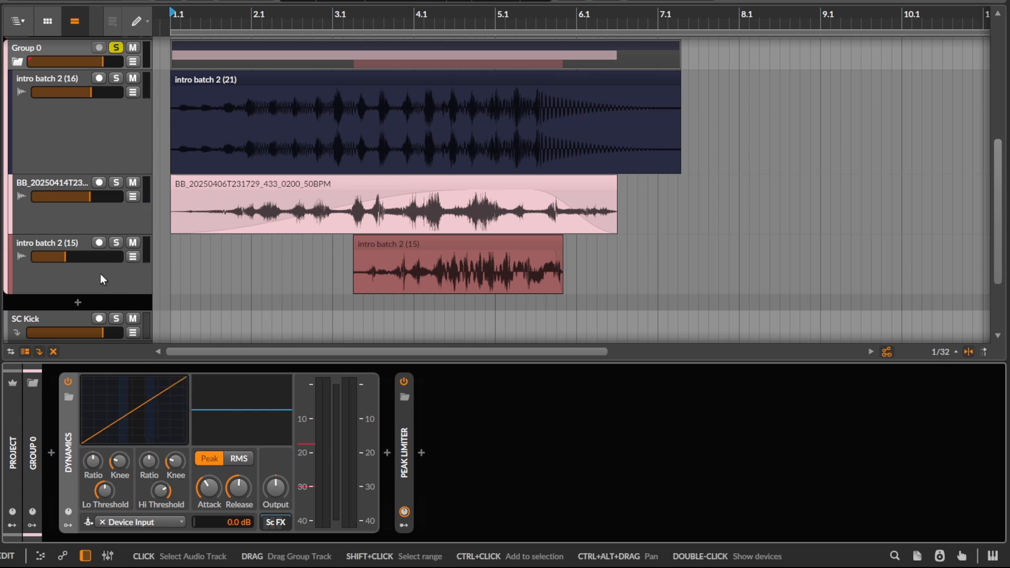
Step: Reduce the intro batch 2 (16) track's height to match the other tracks in the group
click(92, 147)
key(shift+Page_Down)
key(shift+Page_Down)
key(shift+Page_Down)
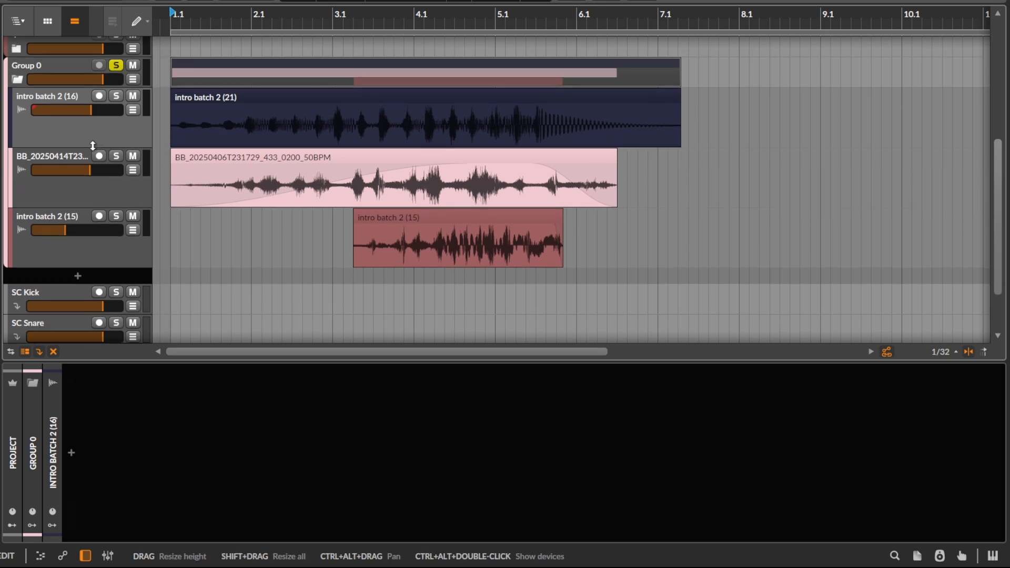
Step: On Group 0's Dynamics device, lower the high threshold slightly and adjust the low ratio to expand downward below the low threshold
click(70, 78)
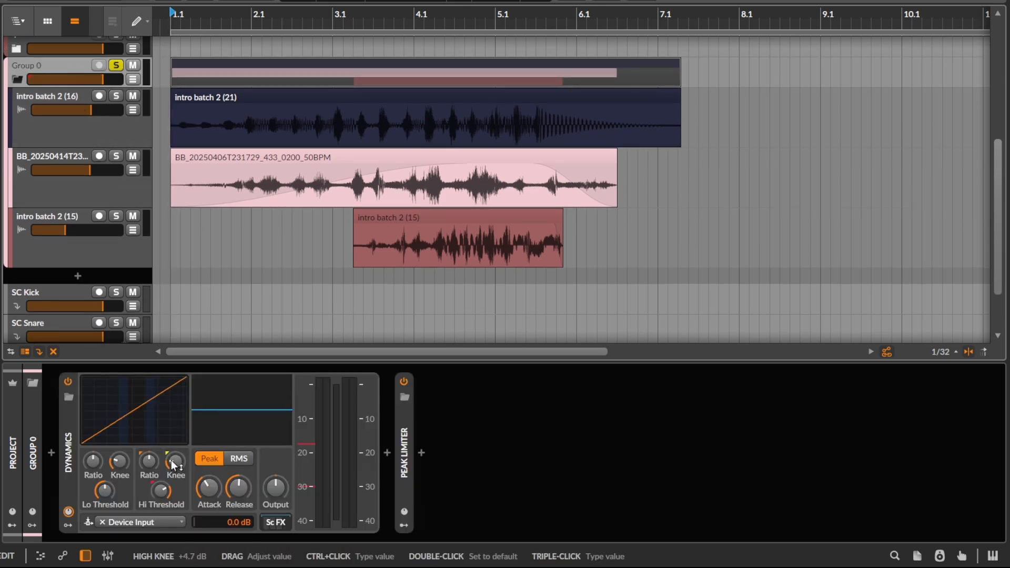
drag(149, 423, 146, 422)
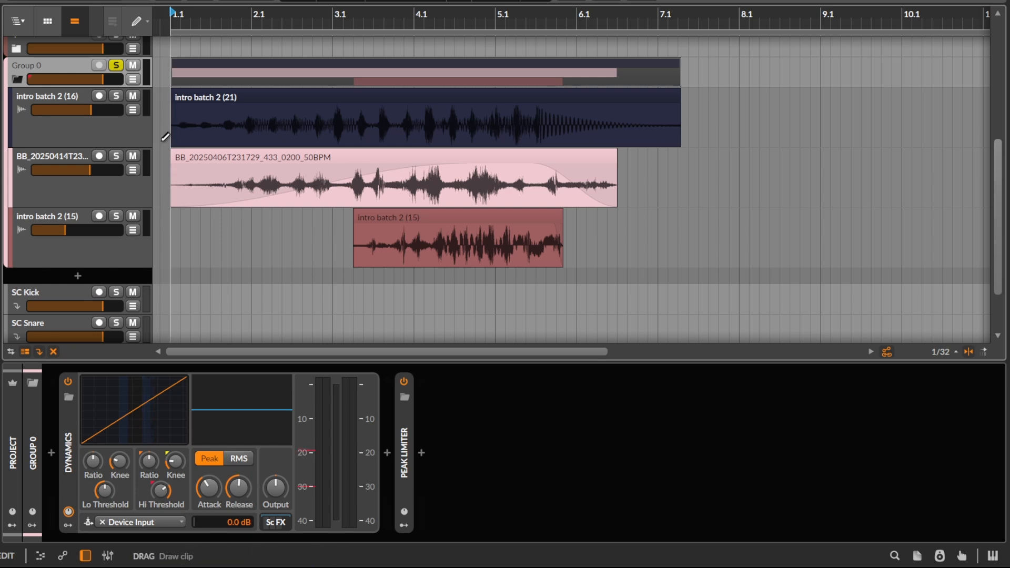
scroll(162, 141, down, 1)
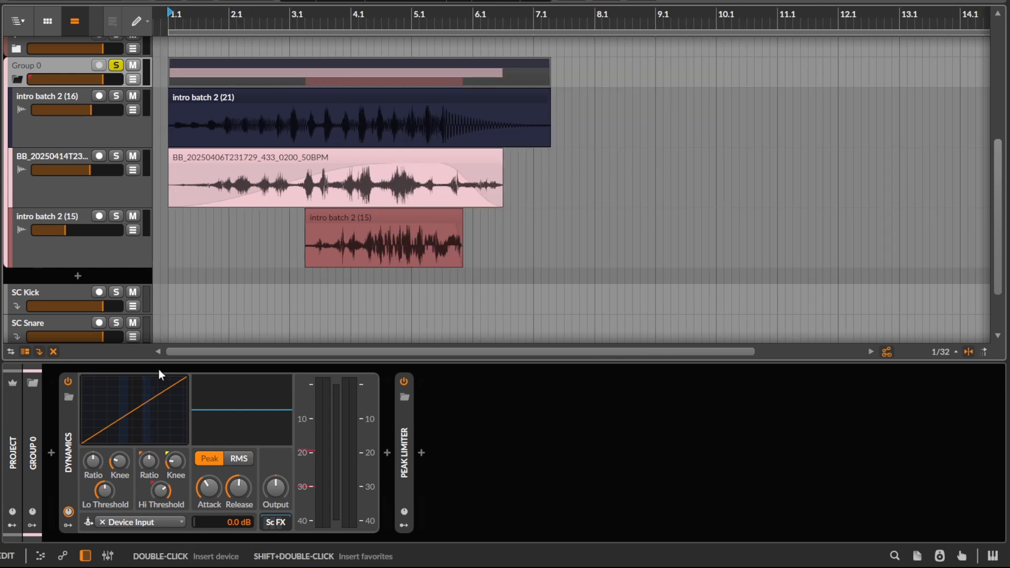
drag(91, 441, 93, 421)
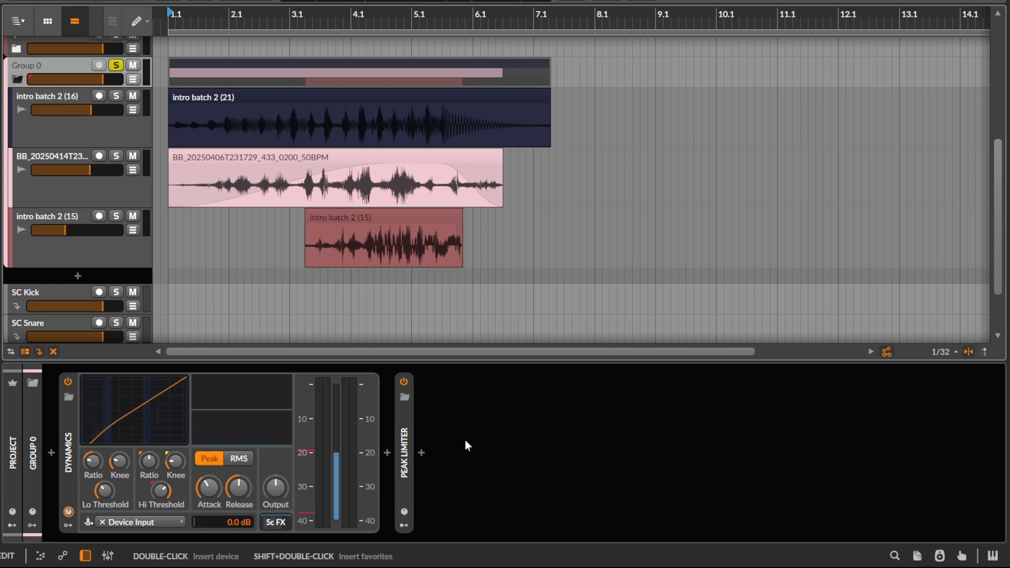
Step: Insert the kHs Dynamics plug-in ahead of the Dynamics device on Group 0
click(51, 451)
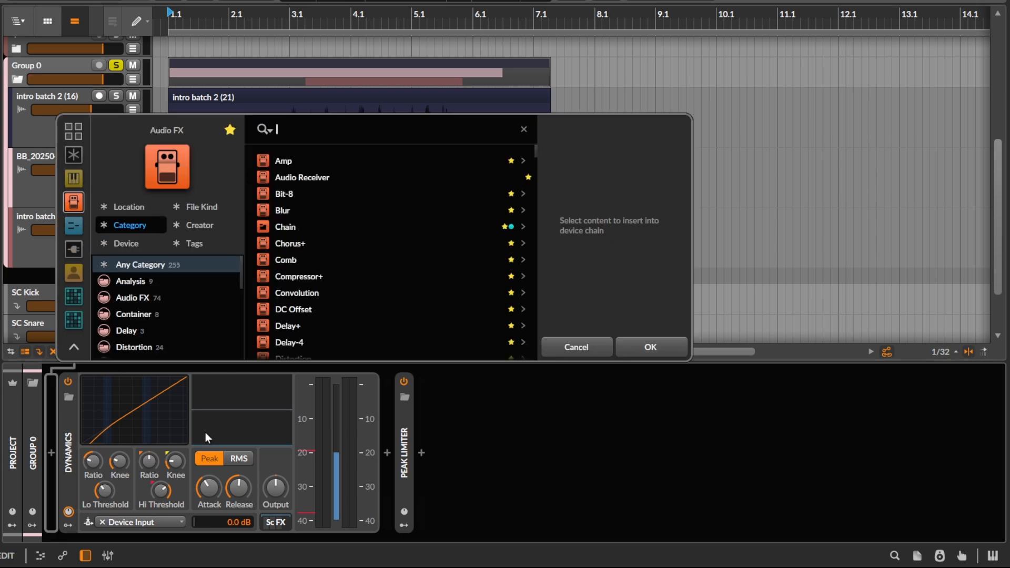
text(k)
key(BackSpace)
text(l)
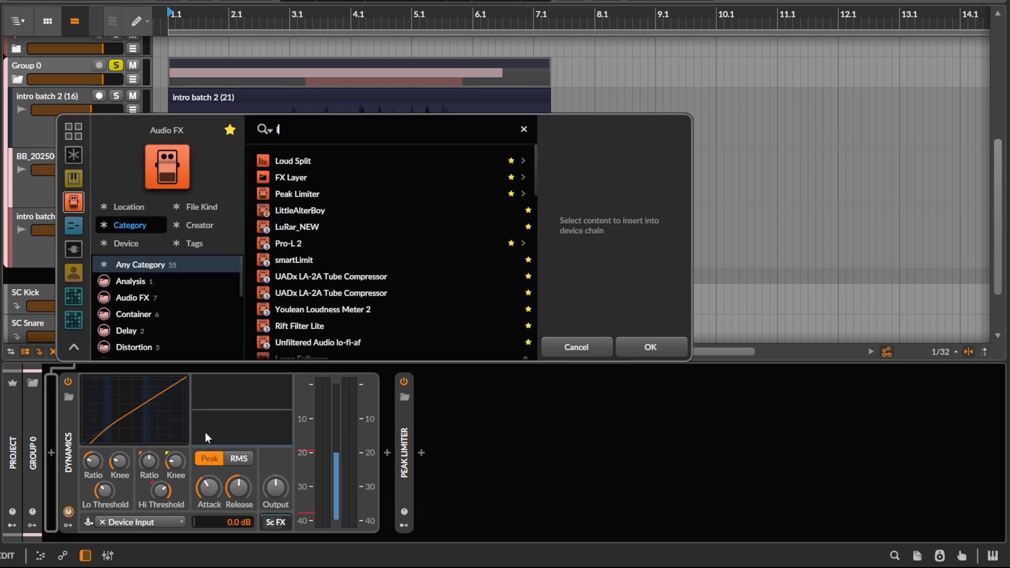
key(BackSpace)
text(khs dy)
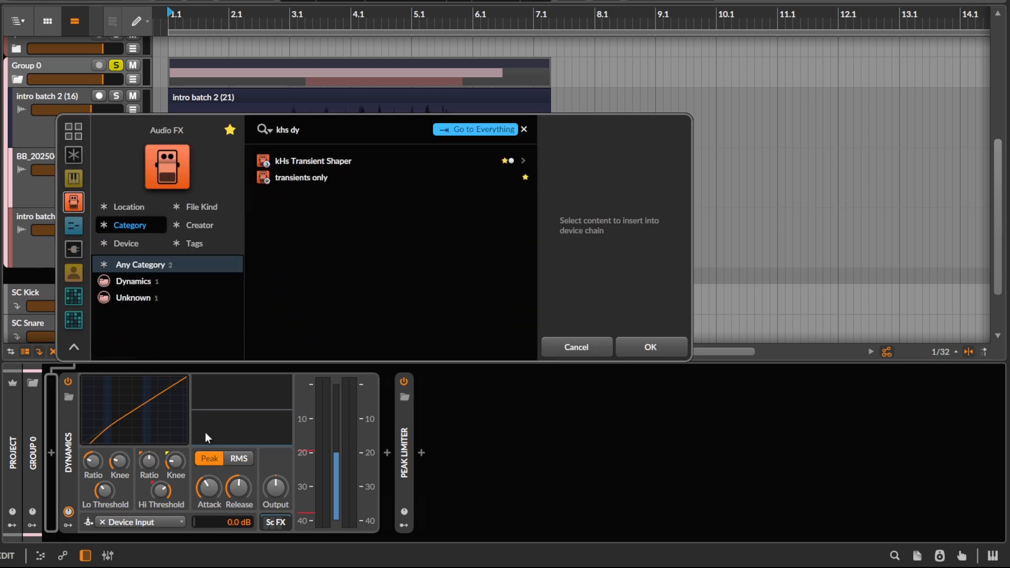
key(Down)
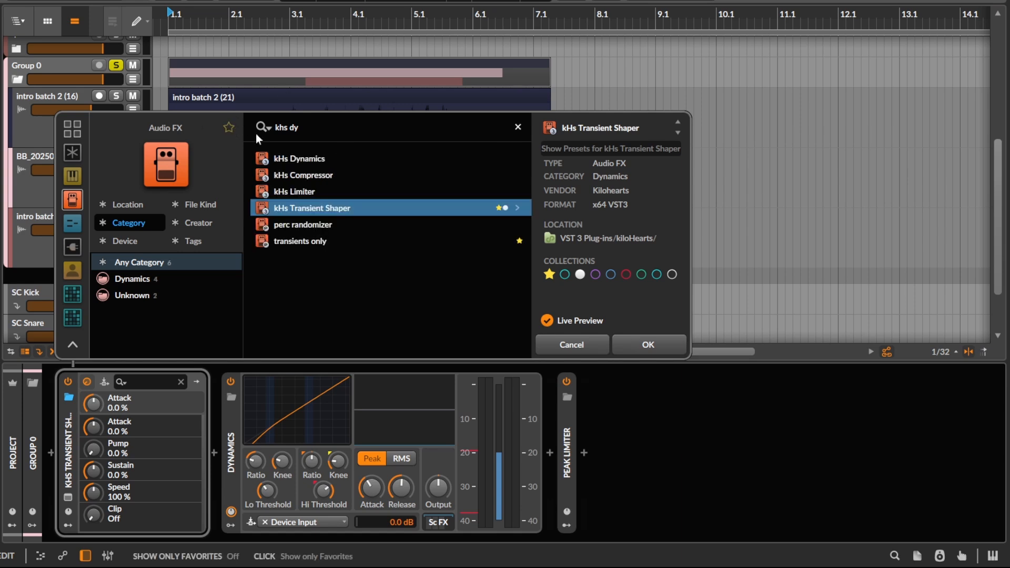
click(326, 160)
click(647, 345)
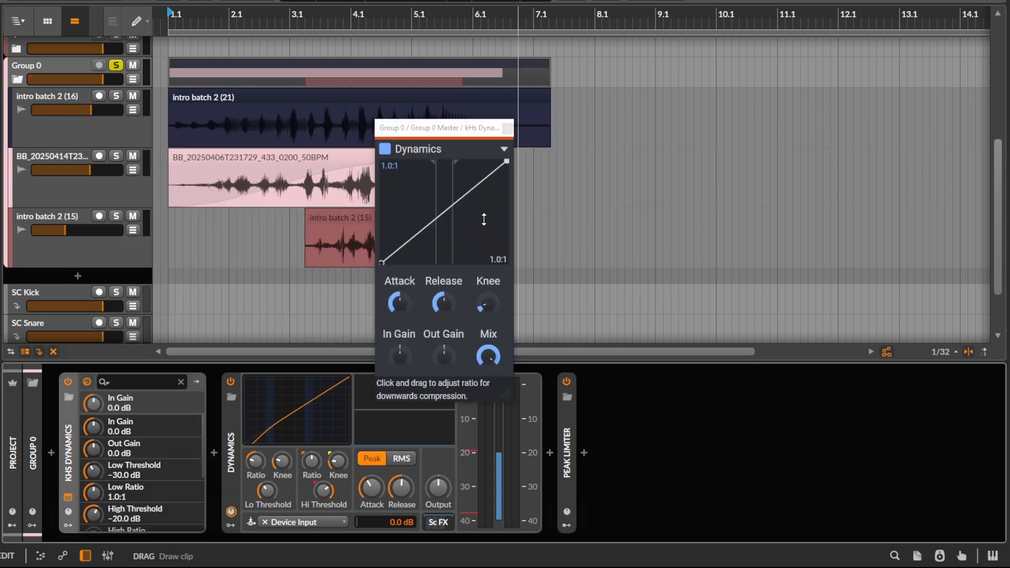
Step: Try expansion ratios of 1:2.0 high and 1:3.3 low in kHs Dynamics, and remove the plug-in from the chain
drag(483, 219, 426, 221)
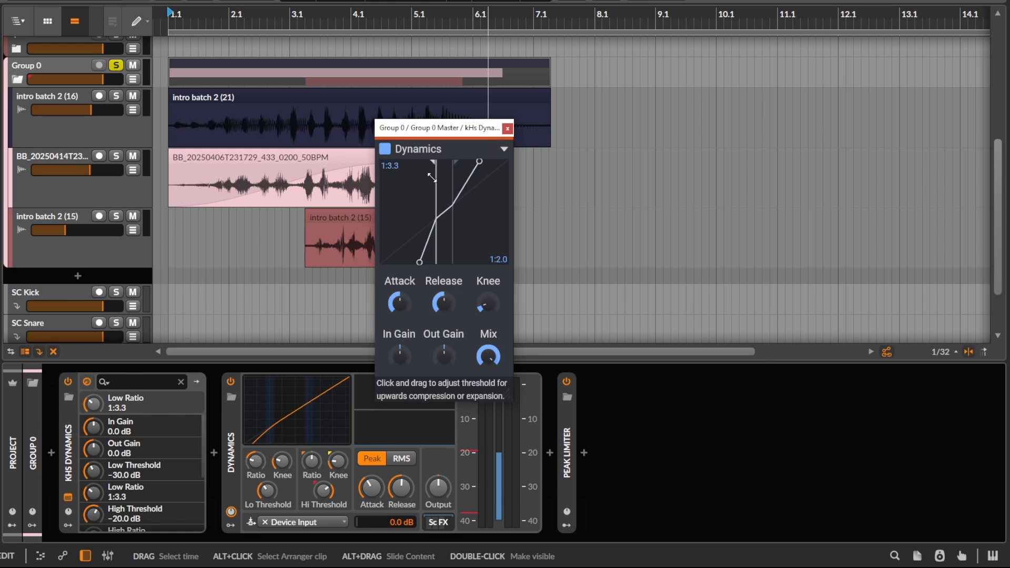
click(507, 128)
key(Delete)
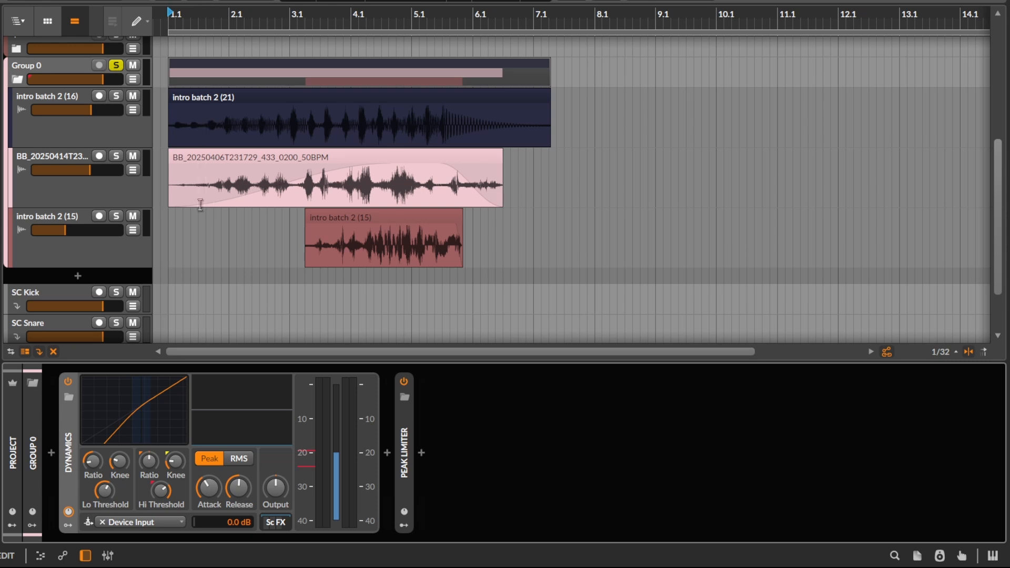
Step: Play Group 0 from bar 1 through the Dynamics device and adjust its high ratio toward upward expansion
scroll(167, 129, down, 2)
key(space)
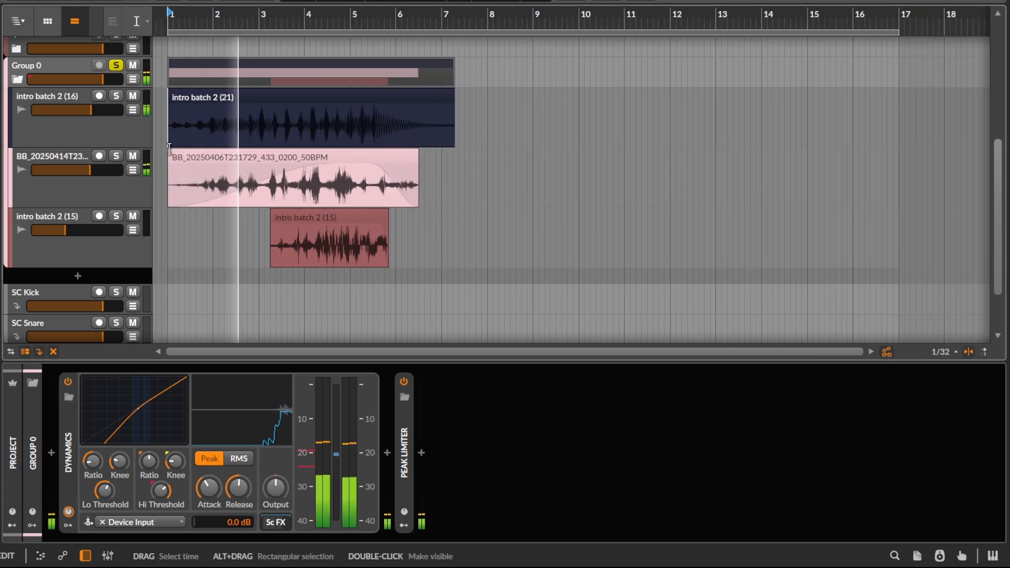
key(space)
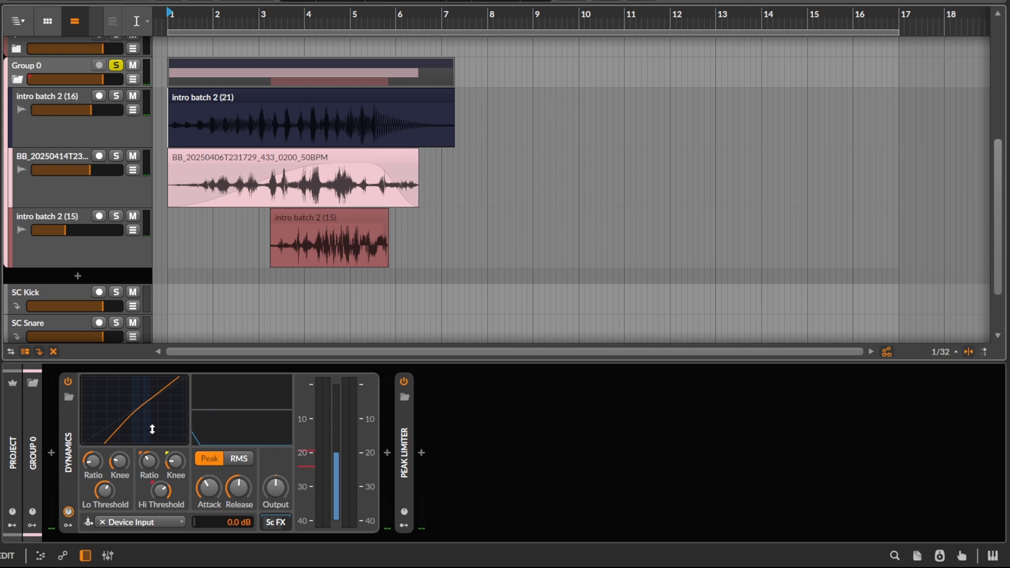
Step: Set the Dynamics device's attack to its minimum and shorten its release while checking playback
key(space)
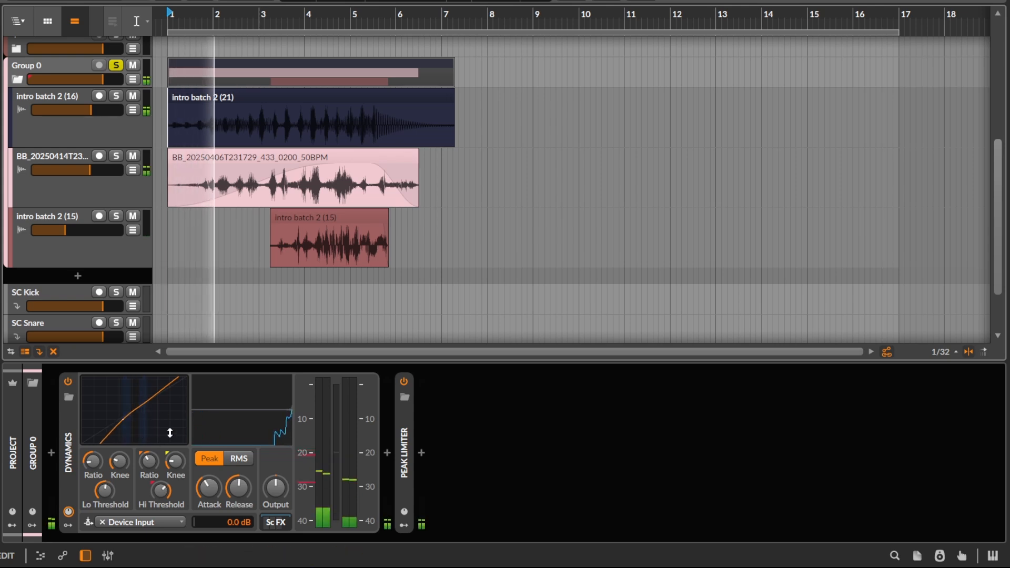
drag(210, 493, 211, 519)
scroll(243, 284, up, 2)
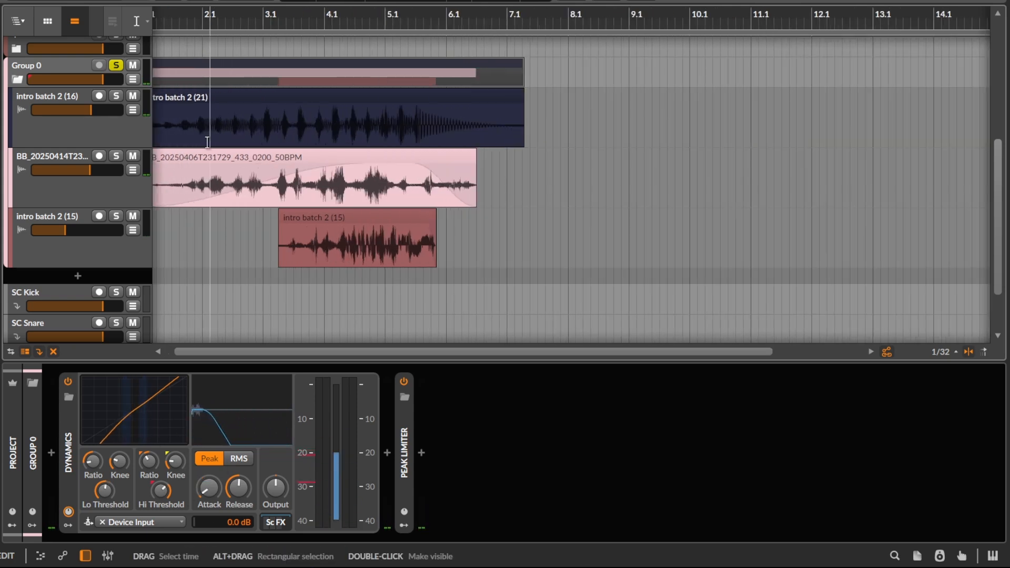
drag(188, 282, 218, 265)
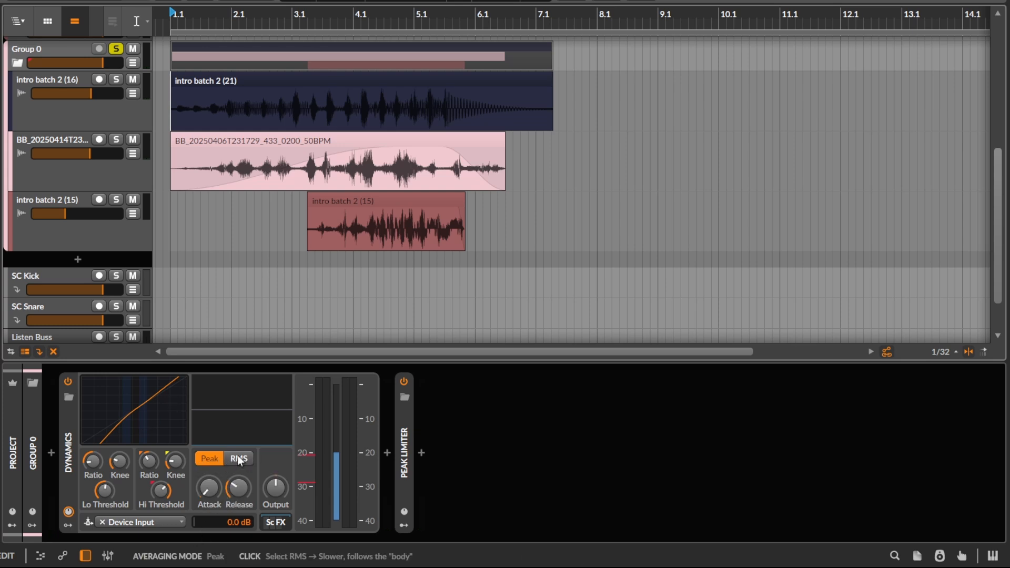
Step: Shrink the three audio tracks inside Group 0 to the smaller track height
scroll(154, 240, up, 1)
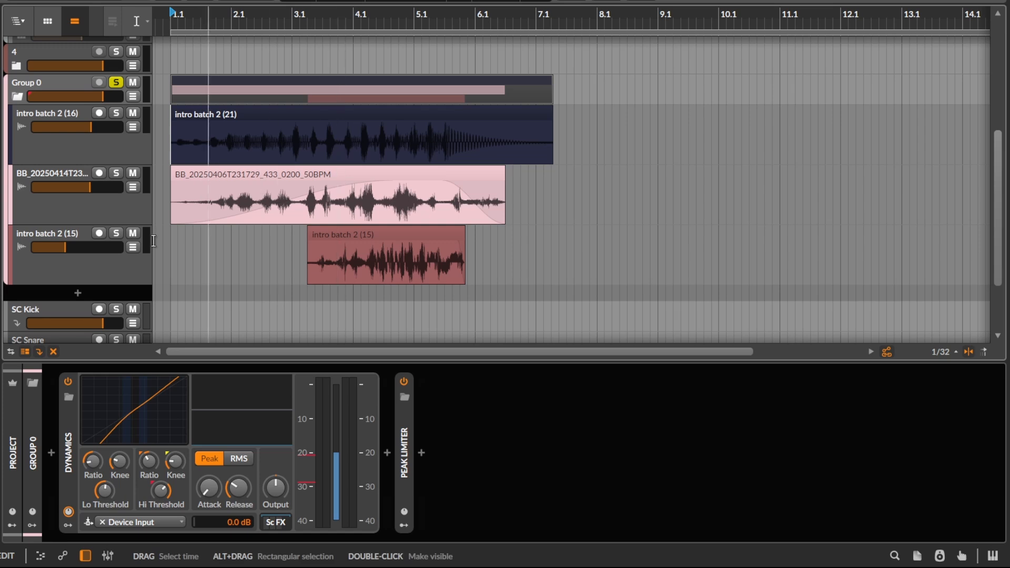
key(space)
click(107, 274)
key(alt+minus)
click(94, 212)
key(alt+minus)
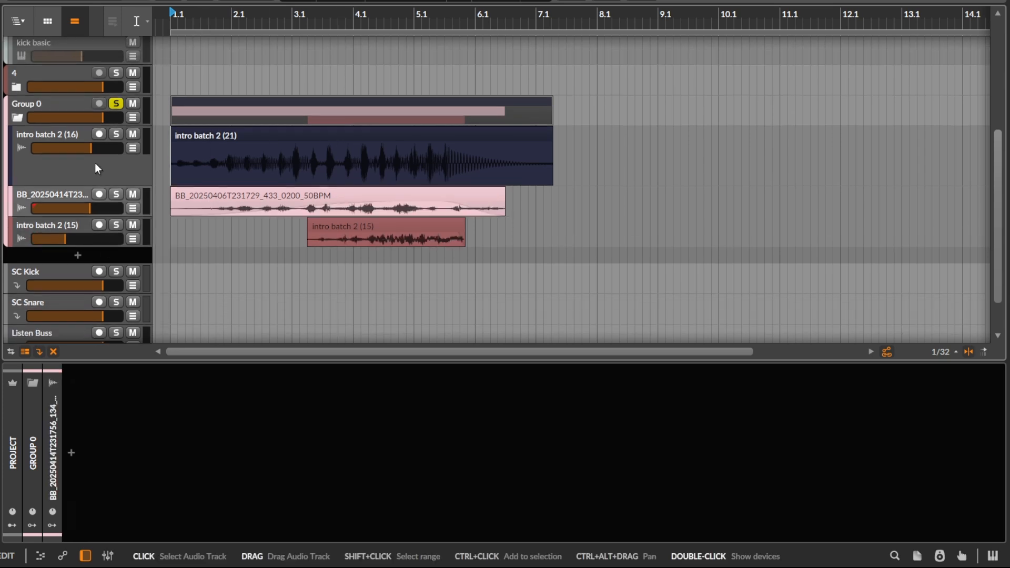
click(95, 163)
key(alt+minus)
Step: Select Group 0 to show its devices and listen to the group with the faster Dynamics settings
click(69, 108)
key(space)
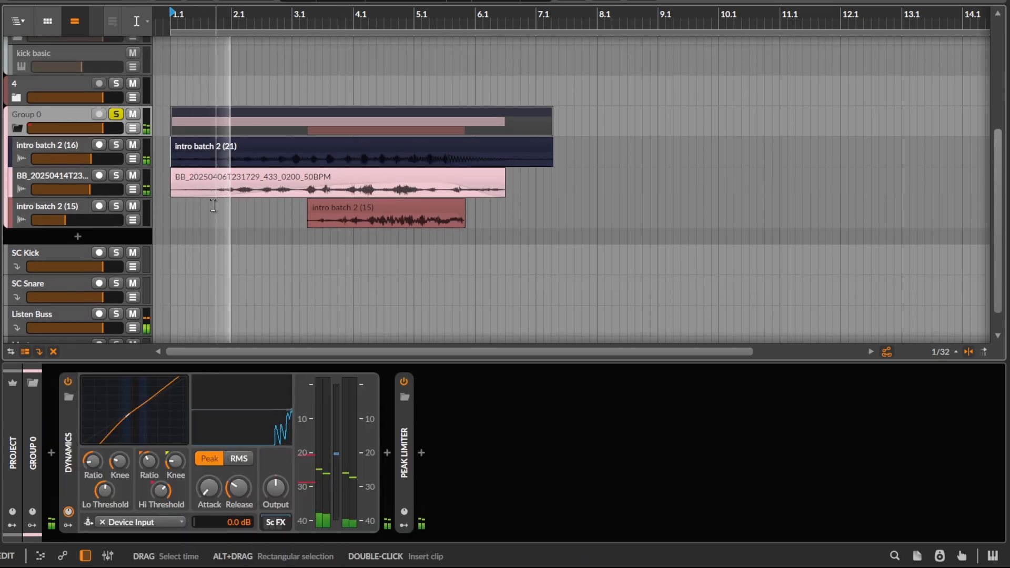
key(space)
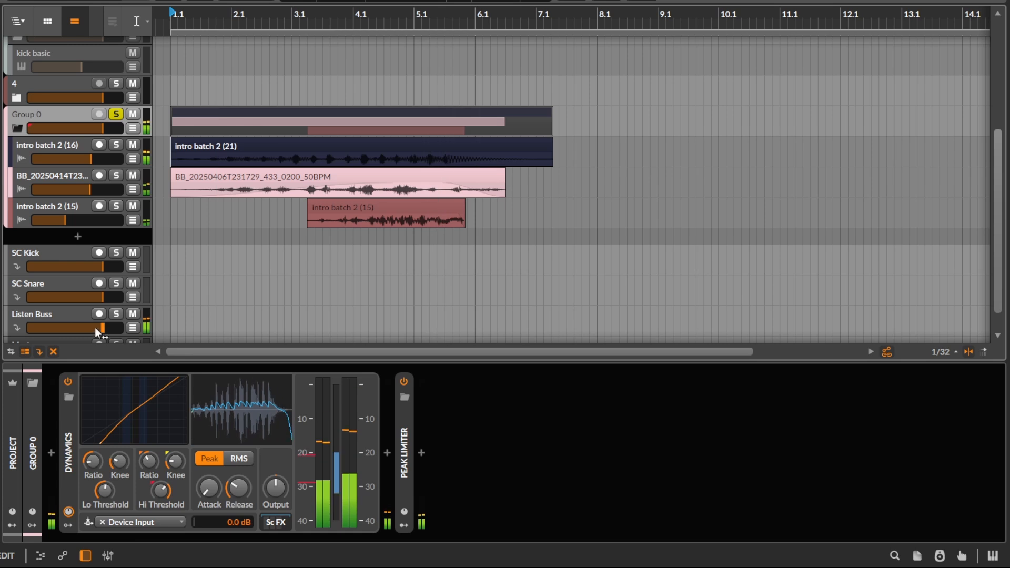
Step: Compare Group 0's playback with its Dynamics device bypassed, leaving the device enabled at the end
click(68, 381)
key(space)
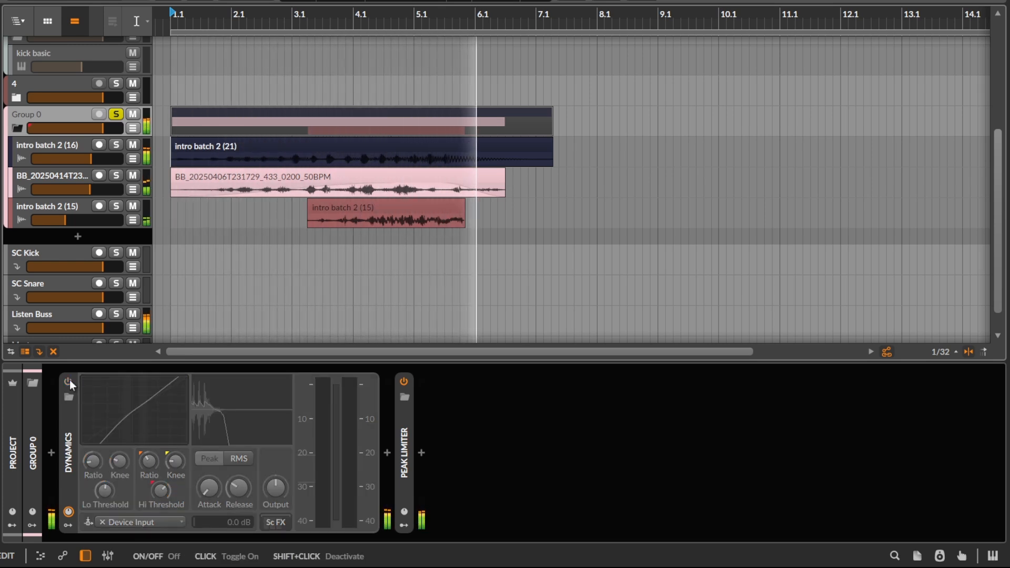
key(space)
click(69, 381)
scroll(184, 283, up, 2)
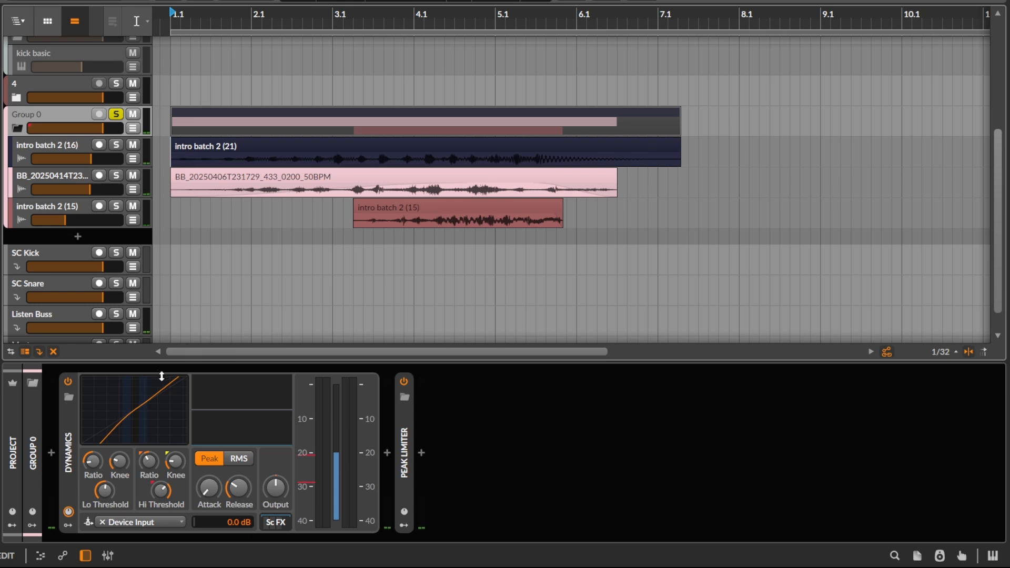
Step: Adjust the high and low sections of the Dynamics transfer curve for upward and downward expansion
drag(162, 376, 162, 384)
drag(143, 426, 166, 398)
drag(134, 415, 127, 415)
Step: Group the BB_20250414T23... and intro batch 2 (15) tracks inside Group 0 and move the BB track's Dynamics device onto the nested group
click(51, 185)
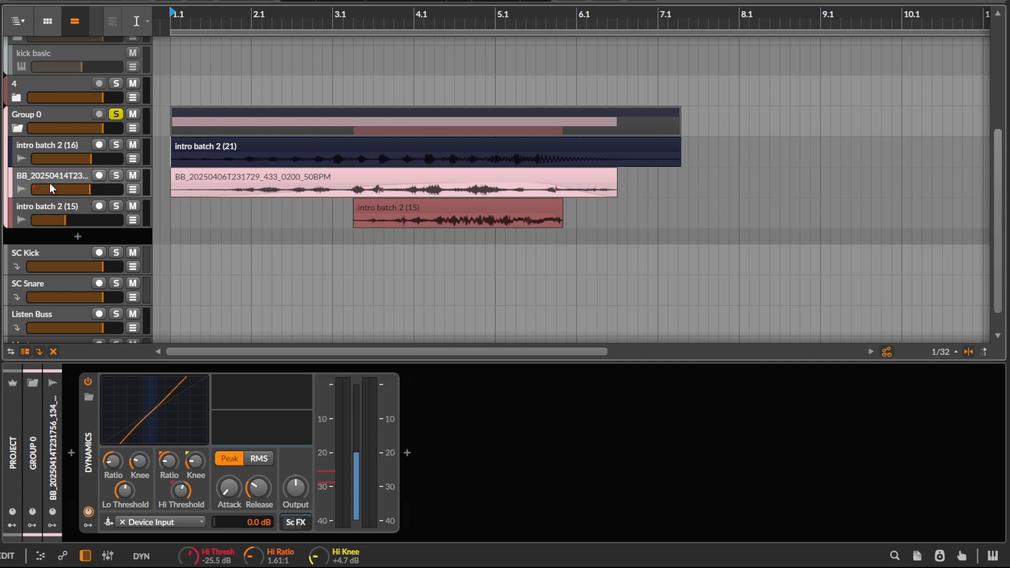
key(ctrl+g)
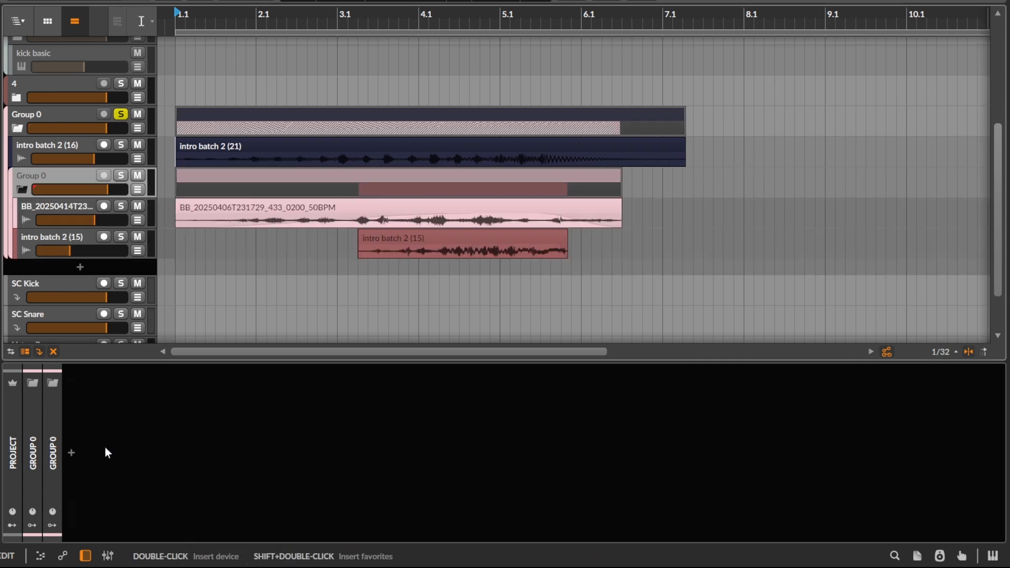
click(56, 202)
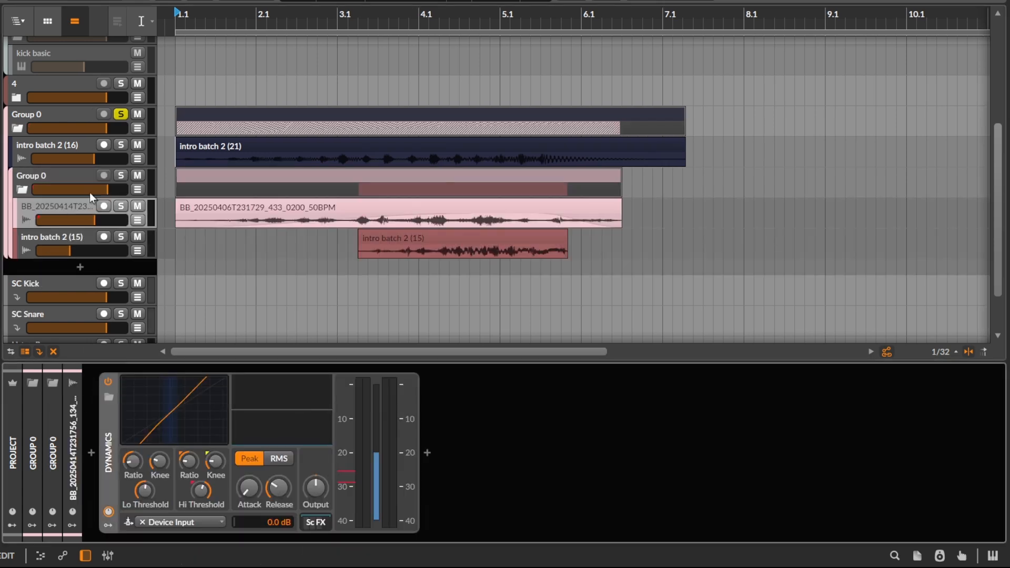
drag(108, 435, 121, 175)
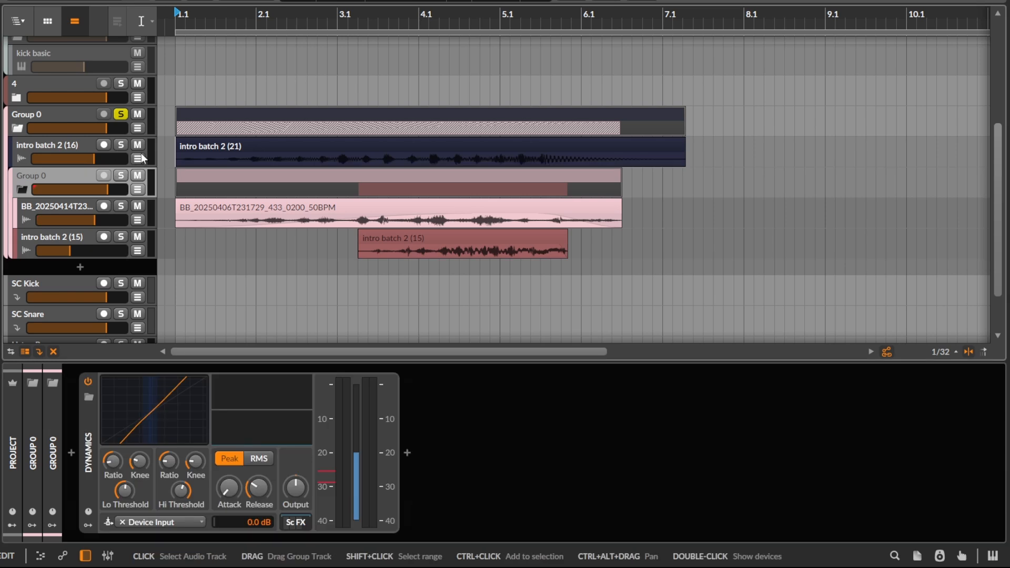
Step: Replace the moved Dynamics device on the nested Group 0 with a fresh default Dynamics device
scroll(161, 188, down, 1)
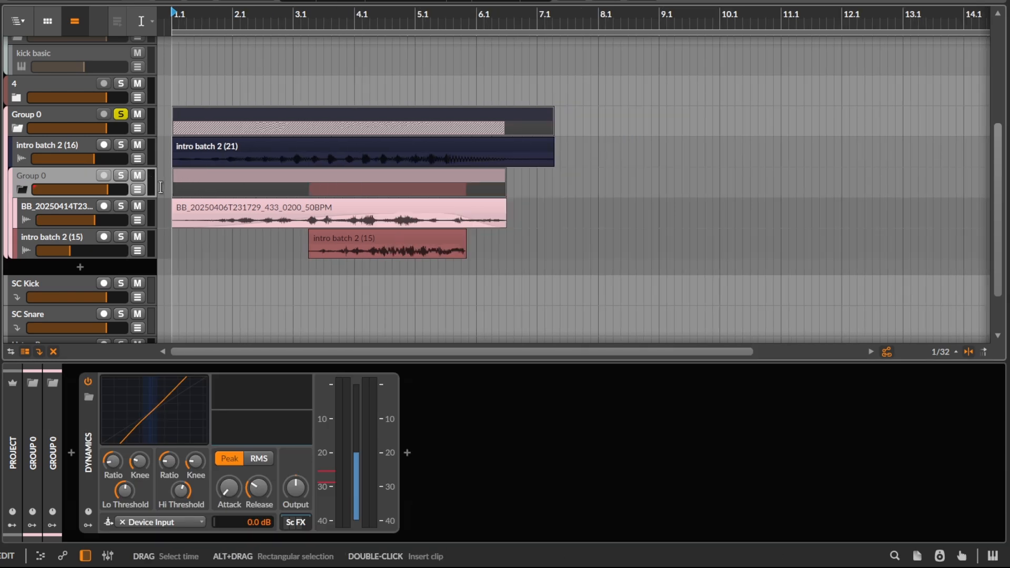
scroll(161, 188, up, 2)
scroll(161, 187, down, 1)
drag(452, 187, 422, 180)
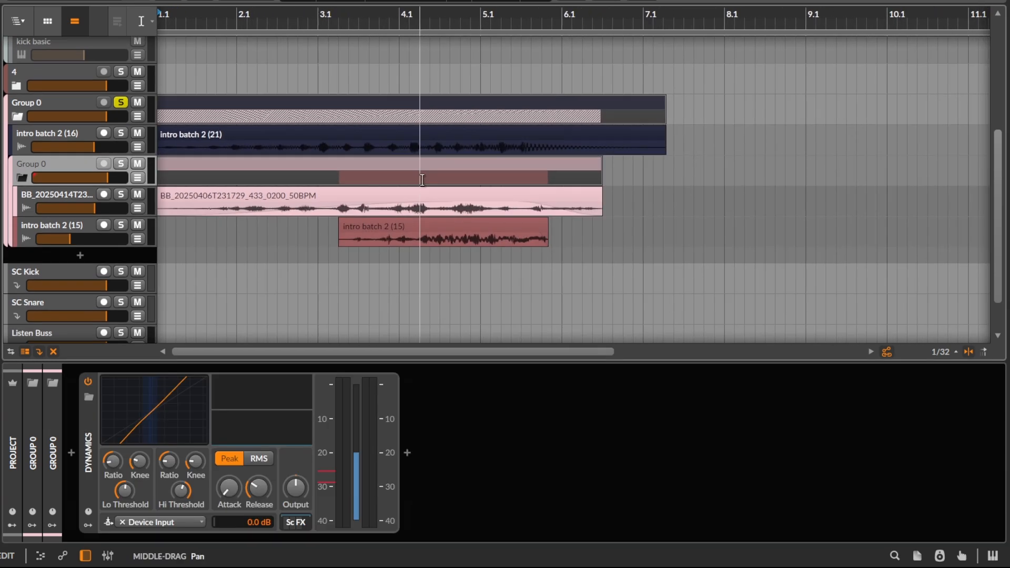
drag(299, 178, 317, 171)
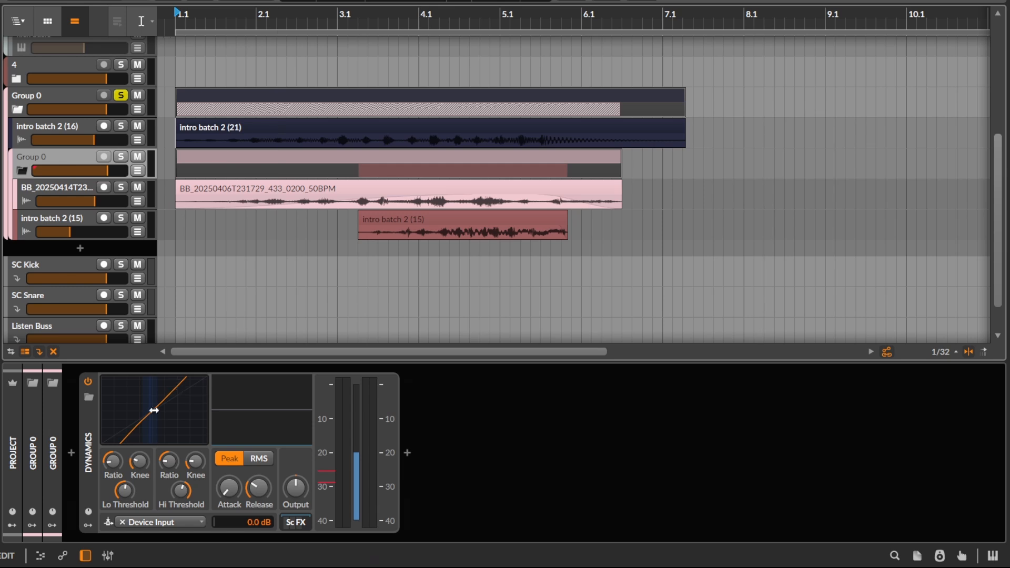
drag(131, 442, 131, 434)
click(78, 448)
text(dy)
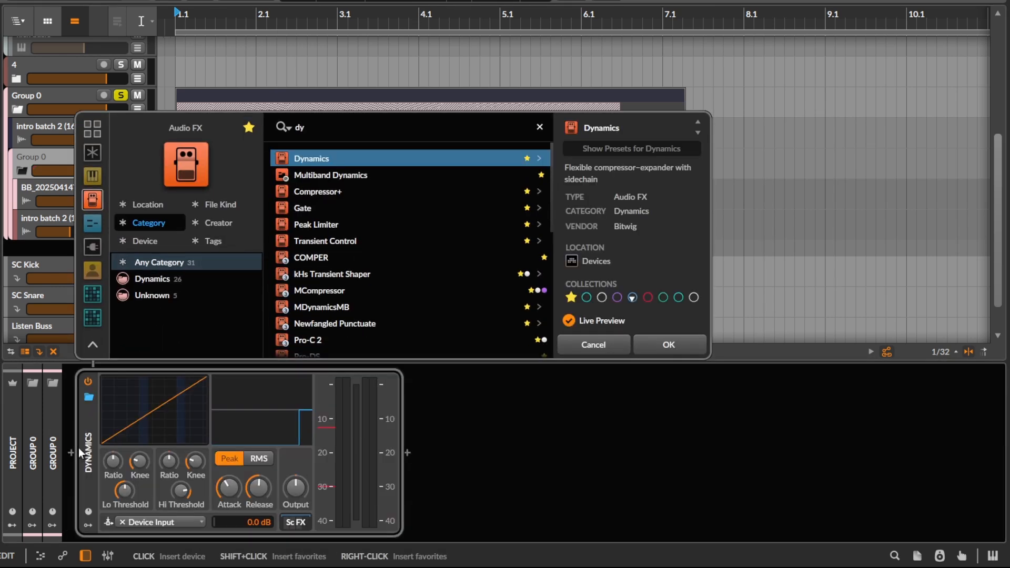
key(Escape)
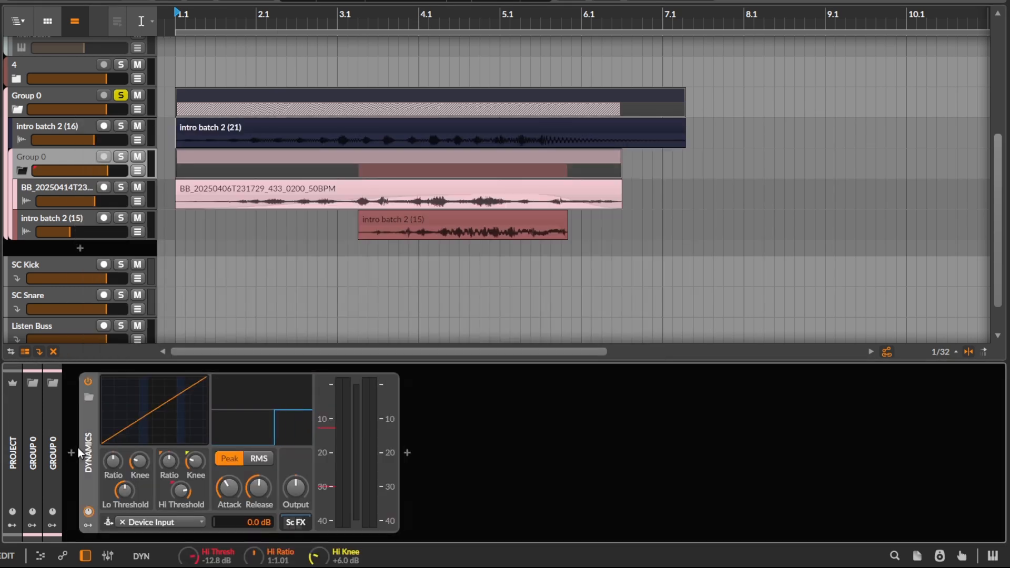
Step: Set the Dynamics sidechain source to intro batch 2 (16) (PRE) and add downward expansion below the low threshold
click(191, 525)
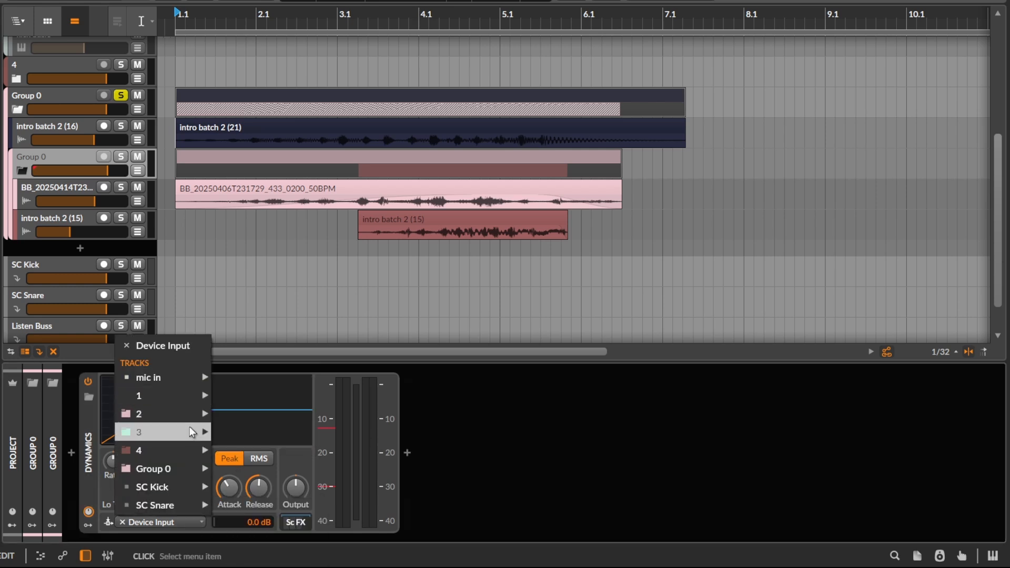
mouse_move(196, 468)
mouse_move(267, 466)
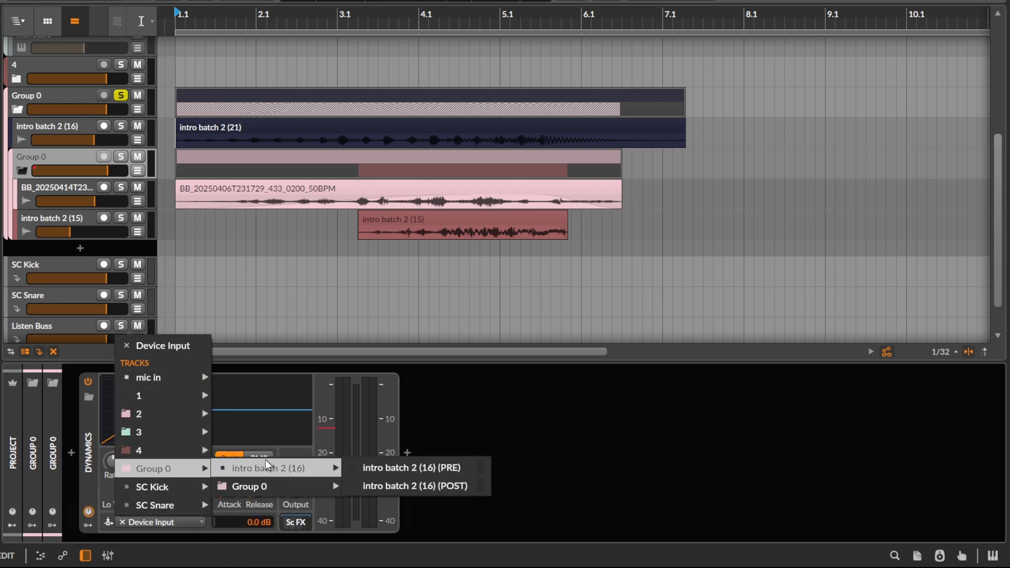
click(405, 468)
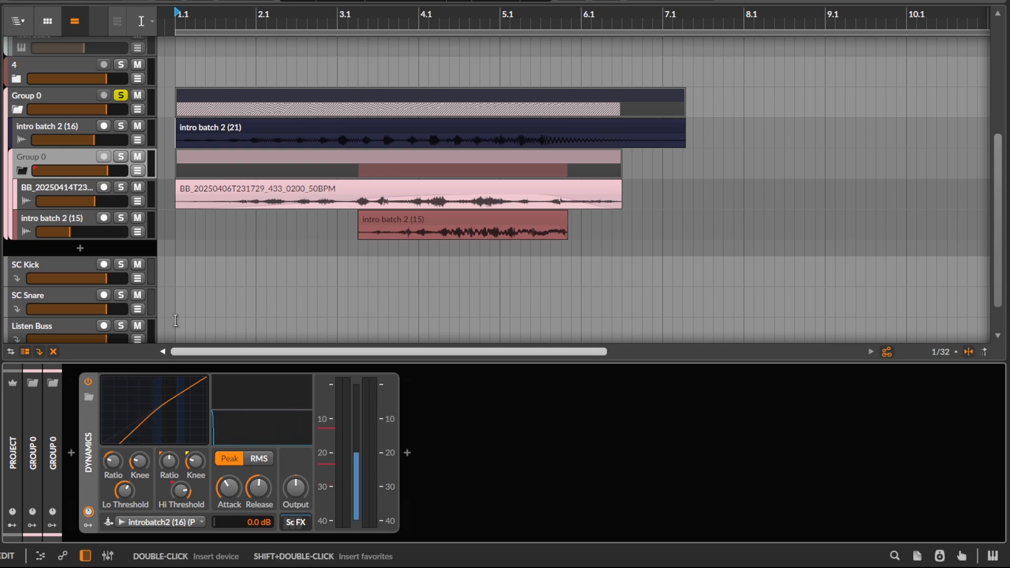
Step: Solo the nested Group 0 and listen to it through the sidechained Dynamics device
scroll(239, 163, up, 2)
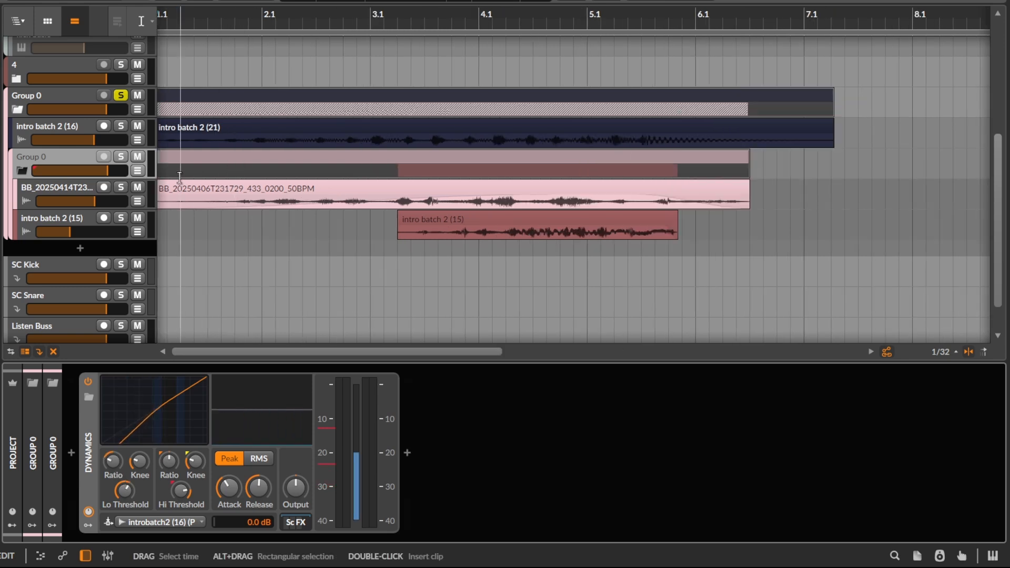
click(121, 155)
key(space)
scroll(263, 196, down, 2)
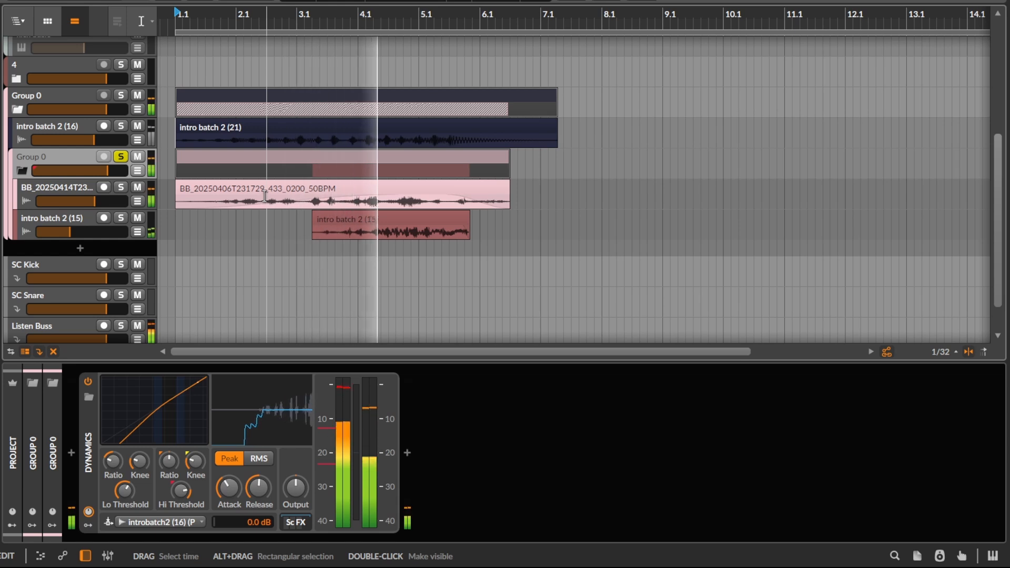
Step: Solo the intro batch 2 (16) track and play the sidechain source, checking the nested group's Dynamics display
click(121, 126)
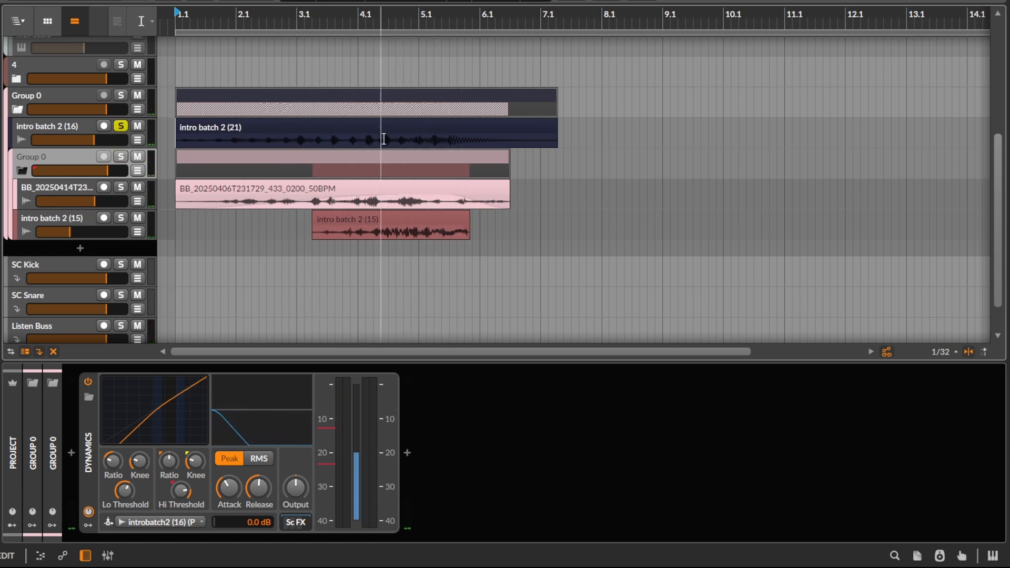
click(45, 121)
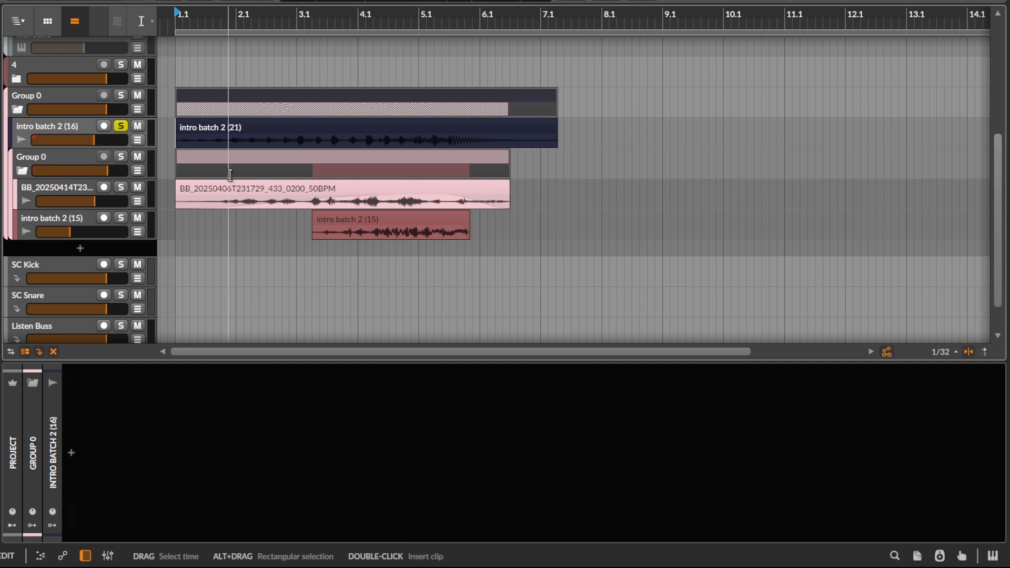
key(space)
click(80, 156)
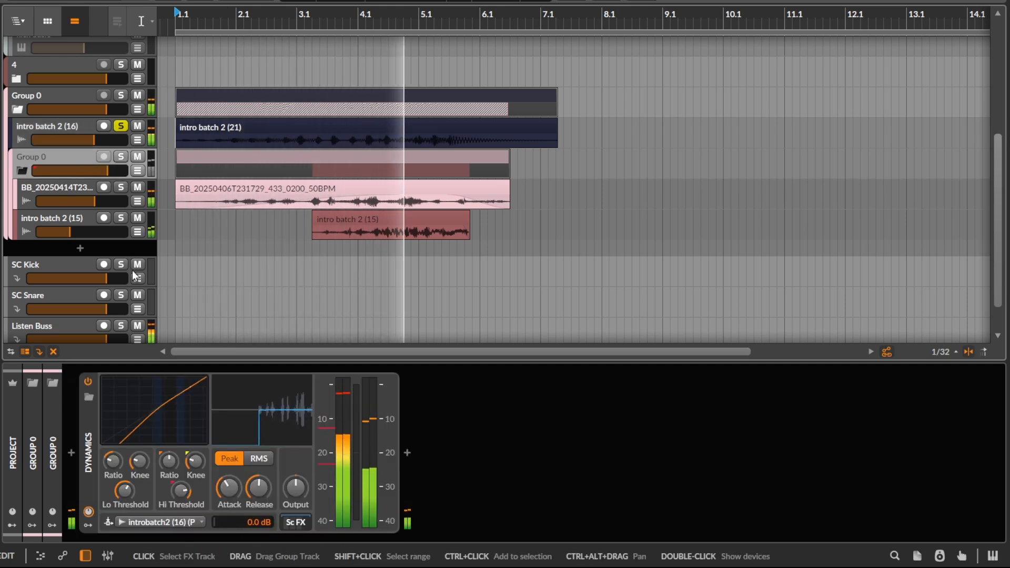
key(space)
Step: Raise the low threshold and shorten the attack and release in Dynamics, checking with the nested Group 0 soloed
drag(157, 417, 137, 438)
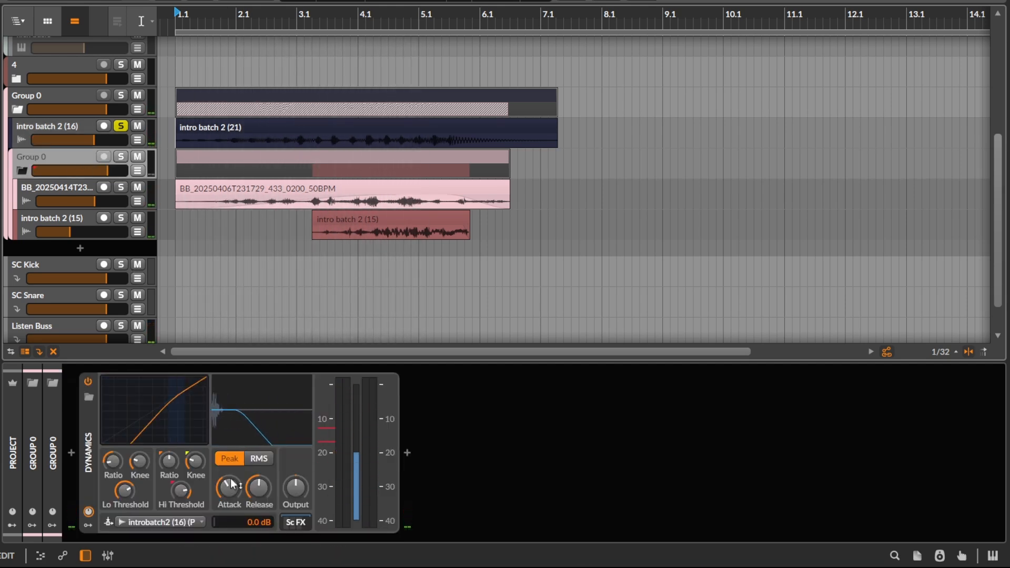
drag(230, 486, 258, 524)
click(190, 273)
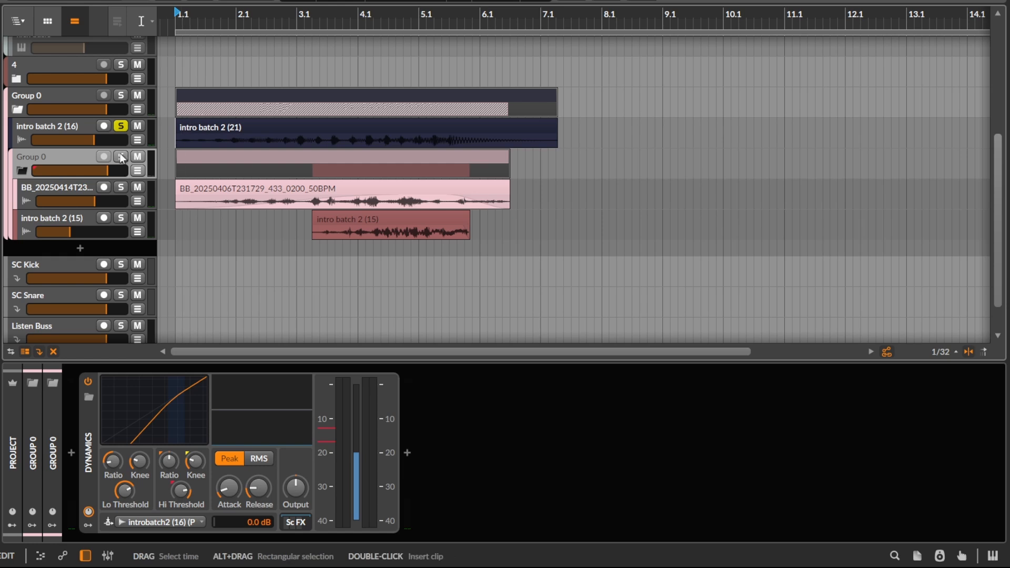
click(121, 156)
key(space)
click(316, 187)
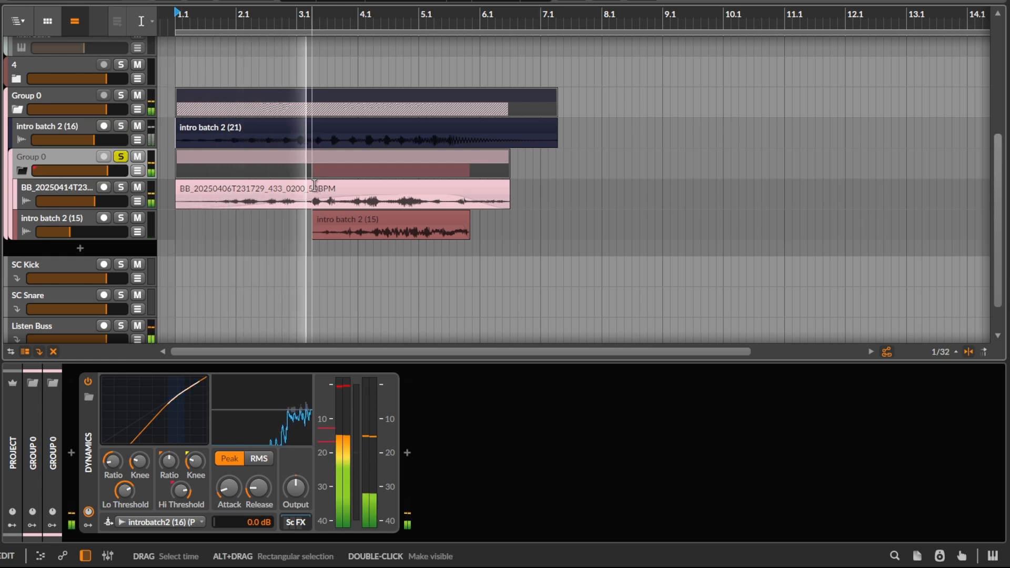
key(space)
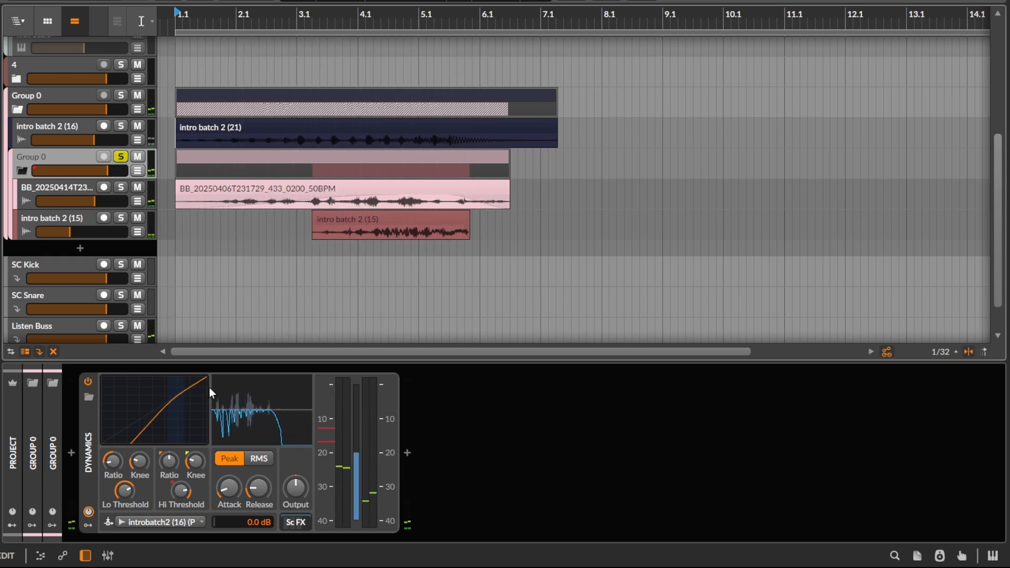
Step: Set the Dynamics high ratio to 1.37:1 and shorten the attack to minimum and the release to 26.1 ms during playback
drag(202, 388, 202, 378)
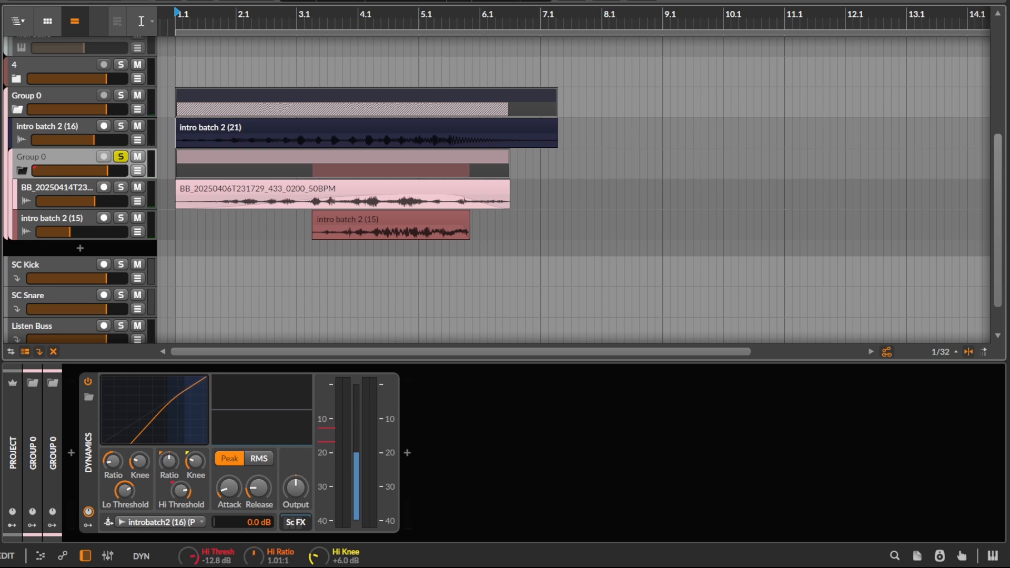
key(space)
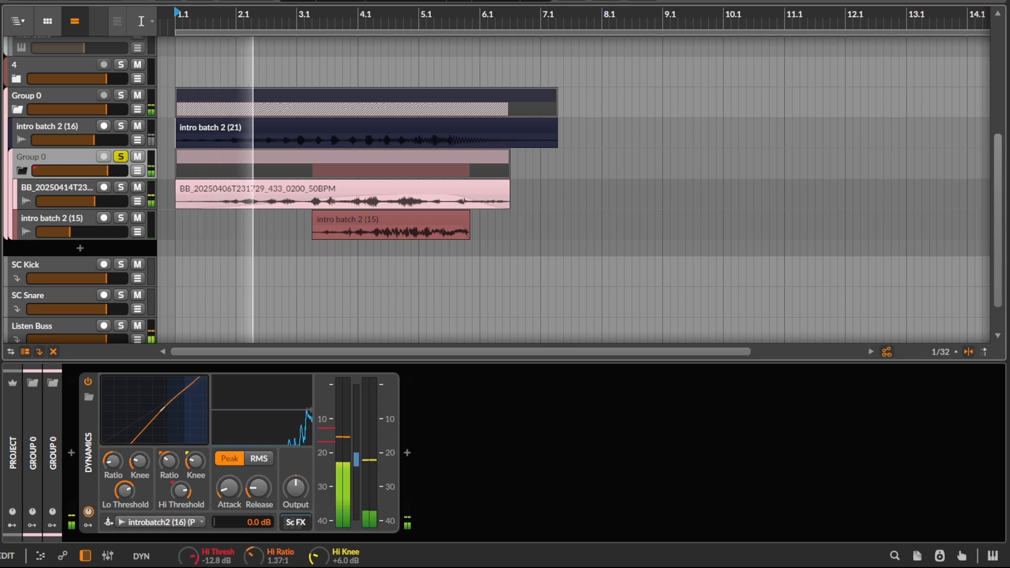
key(space)
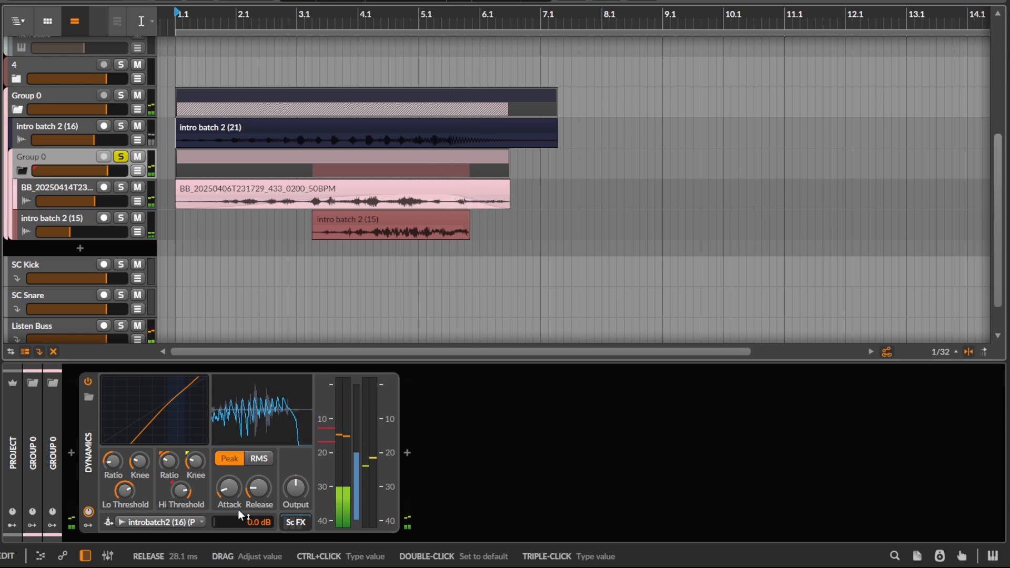
key(space)
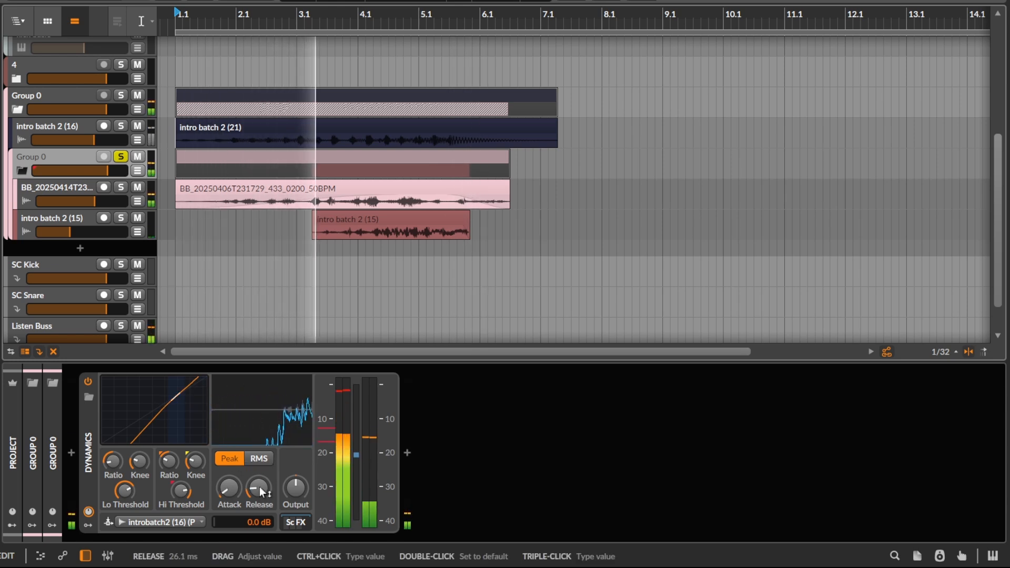
key(space)
key(space)
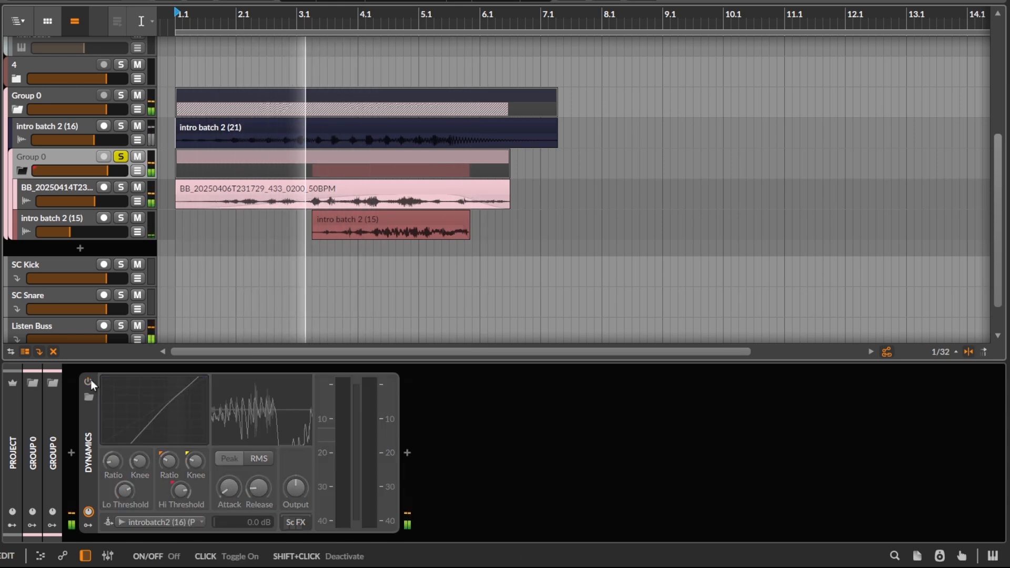
Step: Compare playback of the nested Group 0 with its Dynamics device bypassed and enabled
key(space)
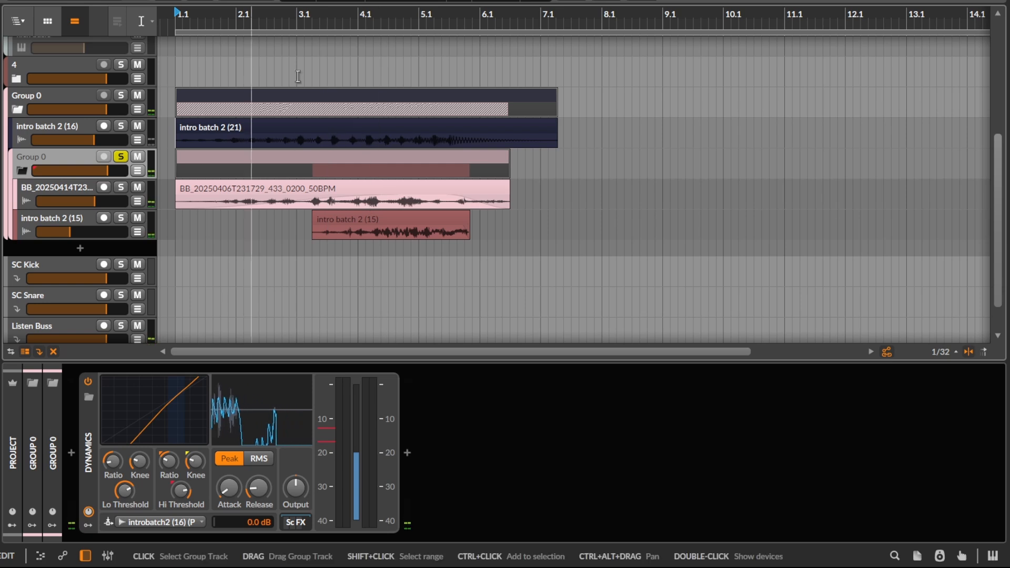
click(192, 146)
click(297, 268)
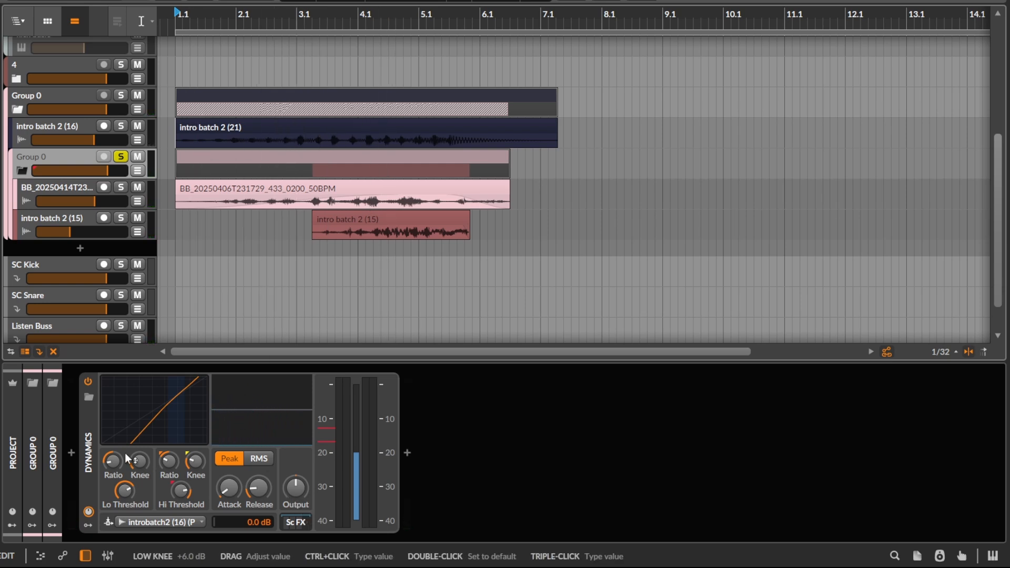
Step: Ease the Dynamics low ratio and clear Time Shift, kHs Transient Shaper and EQ-2 from its sidechain FX chain
click(295, 527)
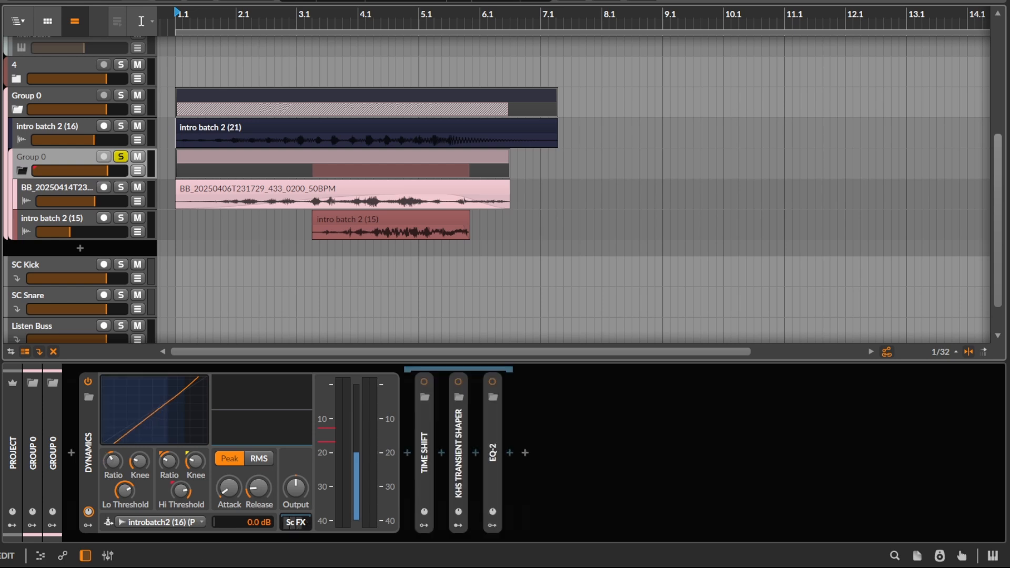
click(456, 456)
key(Delete)
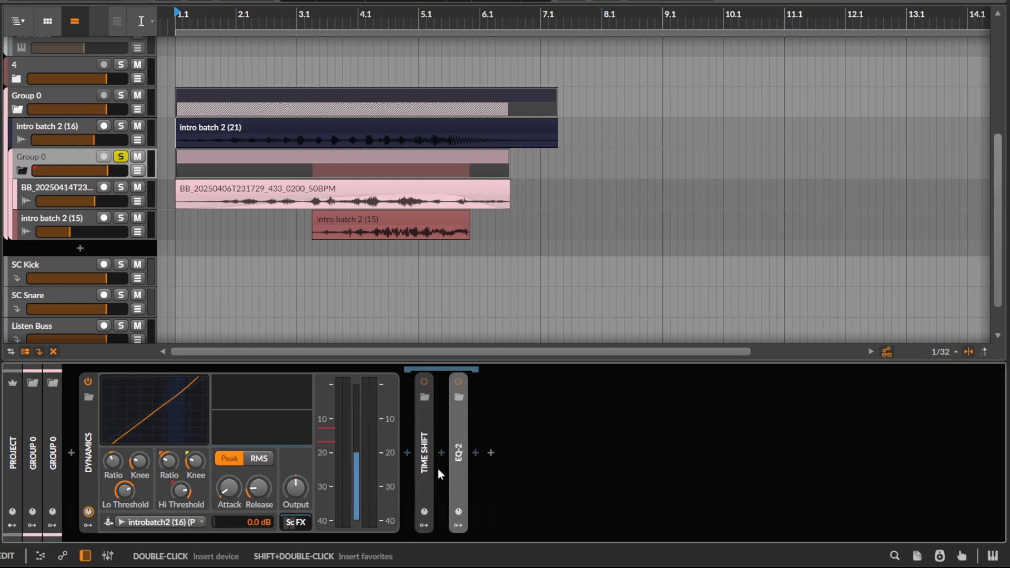
key(Delete)
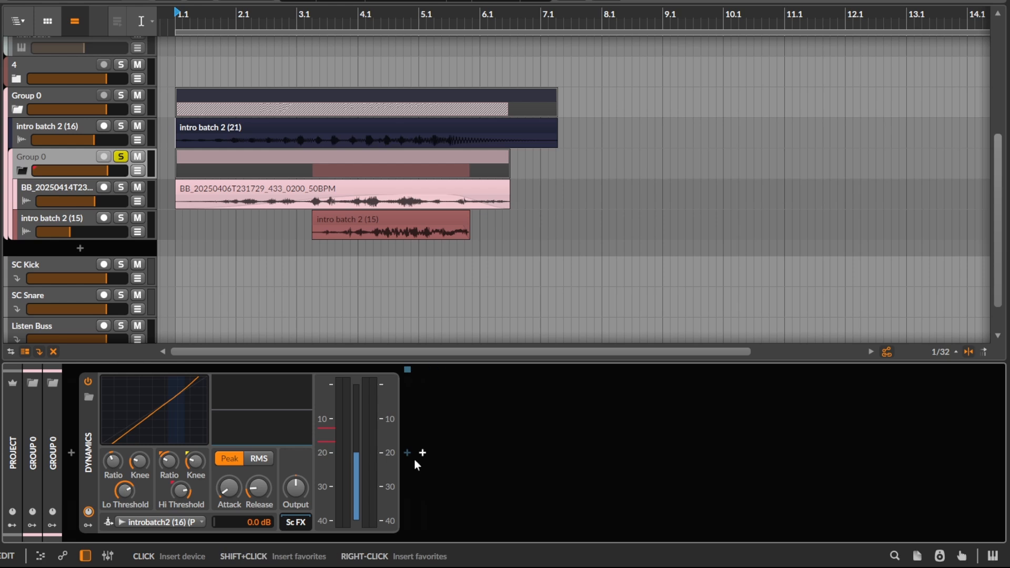
Step: Insert a kHs Transient Shaper into the Dynamics device's sidechain FX chain
click(408, 455)
text(khs)
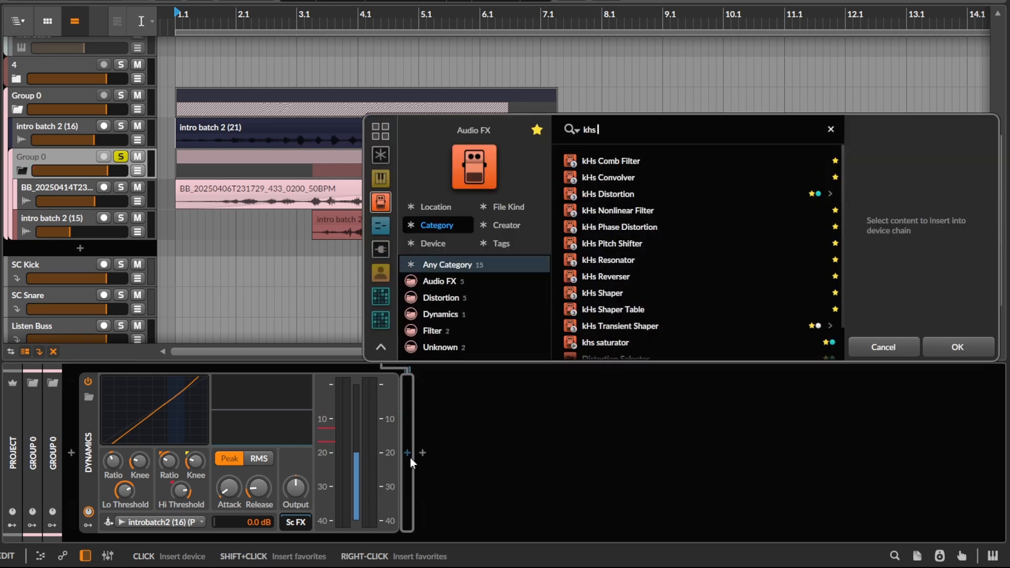
text( tra)
key(Return)
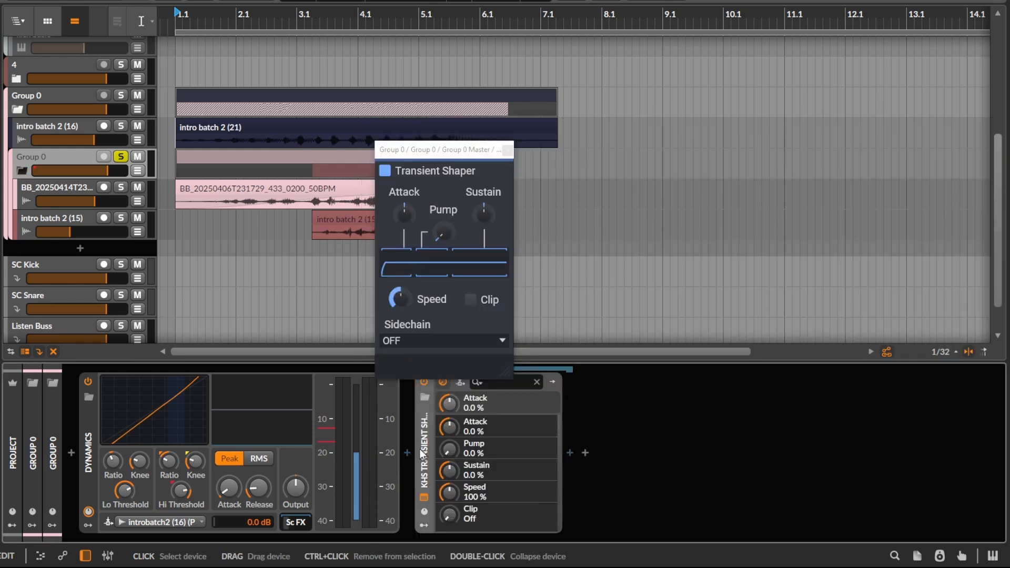
Step: Raise the attack of the kHs Transient Shaper in the Dynamics sidechain FX chain to 54 %
drag(421, 455, 318, 491)
scroll(255, 186, up, 1)
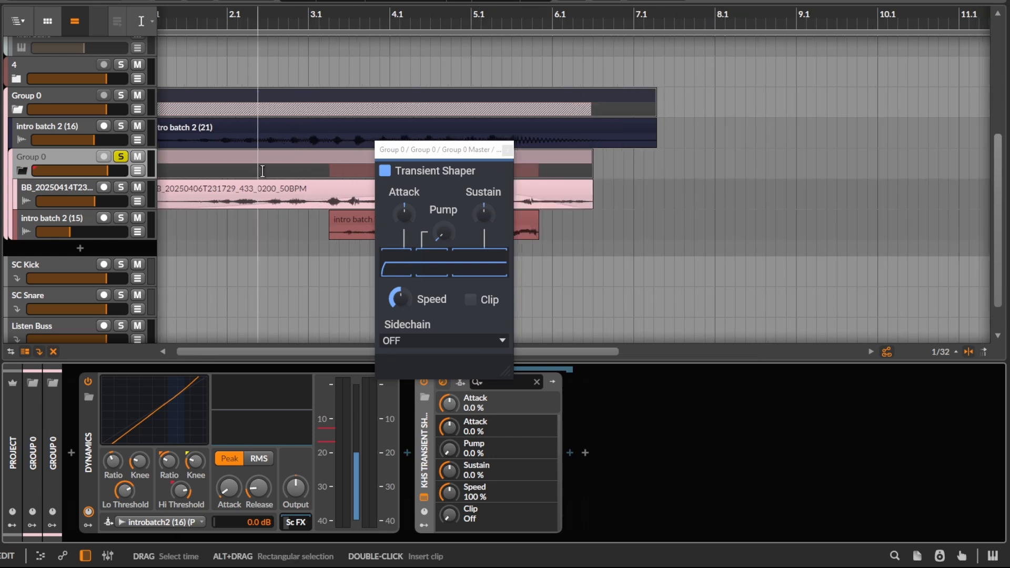
drag(259, 188, 292, 192)
scroll(263, 194, down, 1)
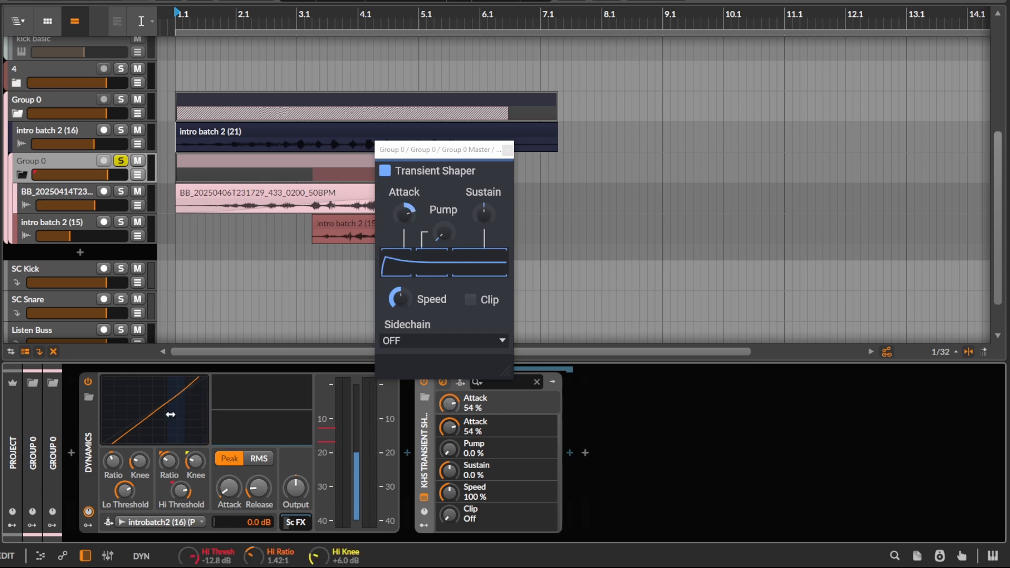
Step: Raise the Dynamics high ratio to 1.69:1 and play back the soloed nested group
scroll(237, 308, up, 2)
scroll(235, 279, down, 1)
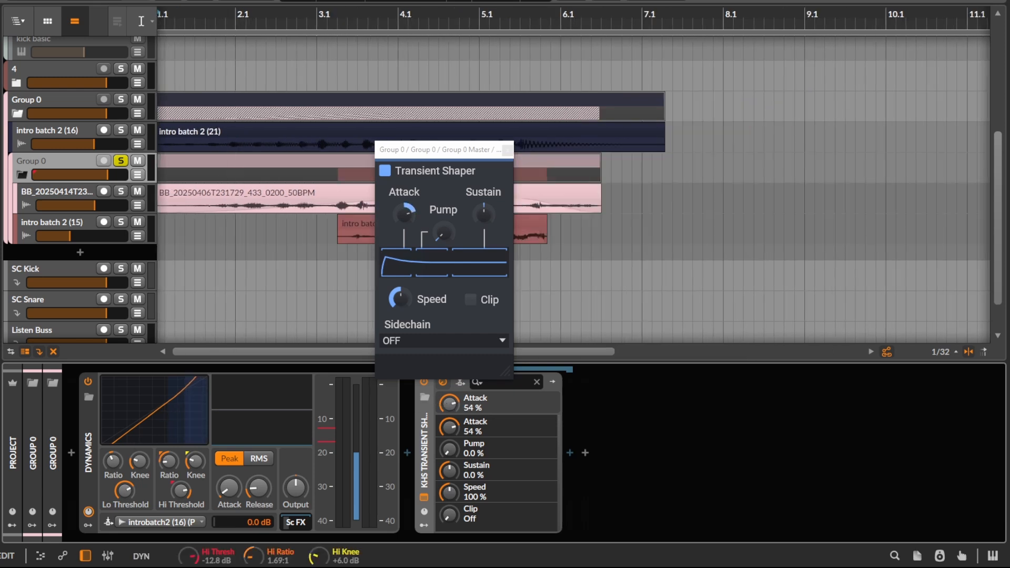
scroll(316, 263, down, 2)
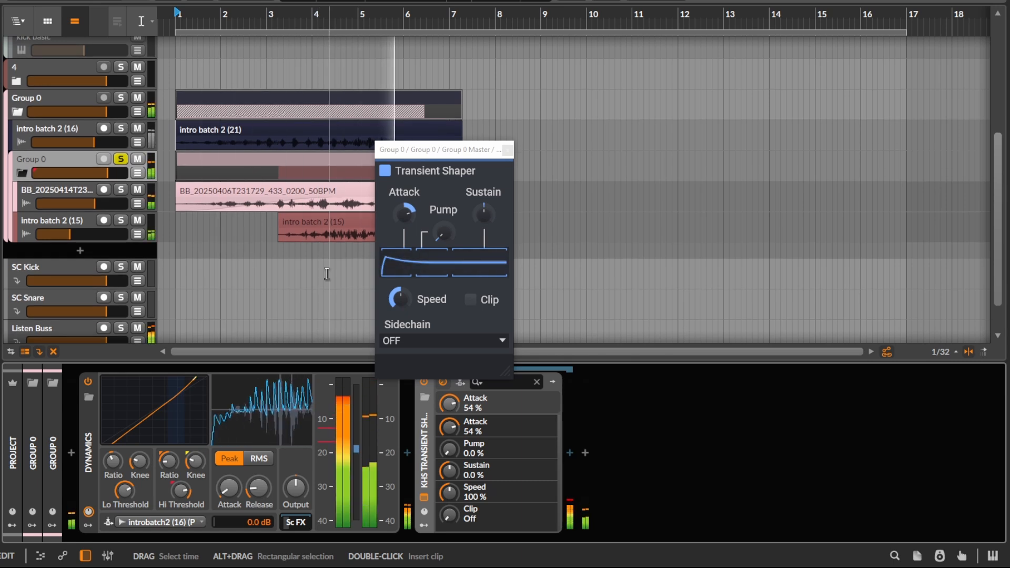
scroll(221, 232, up, 2)
scroll(221, 232, up, 1)
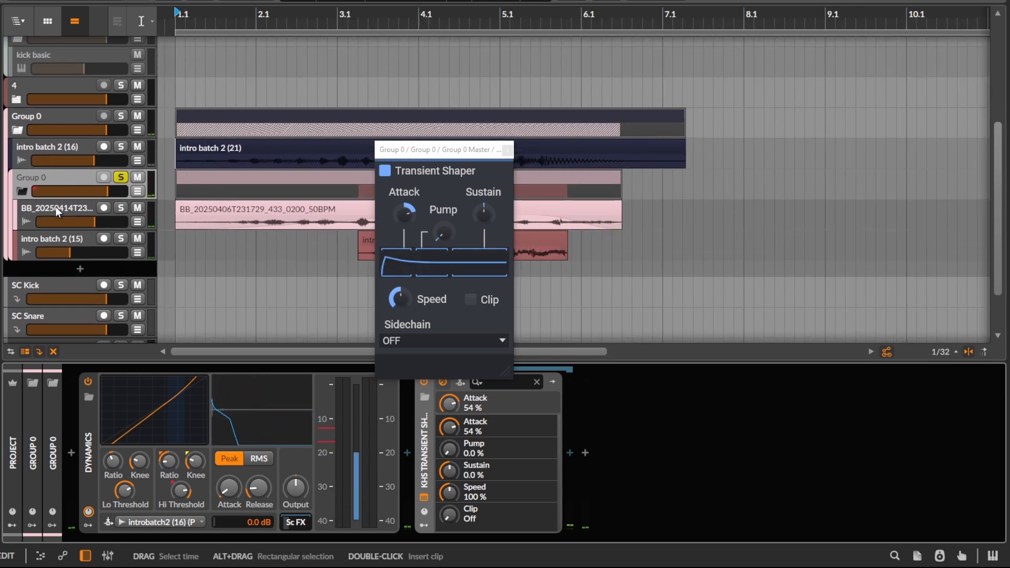
Step: Collapse the nested Group 0 and close the Transient Shaper plugin window
click(21, 192)
scroll(305, 162, down, 2)
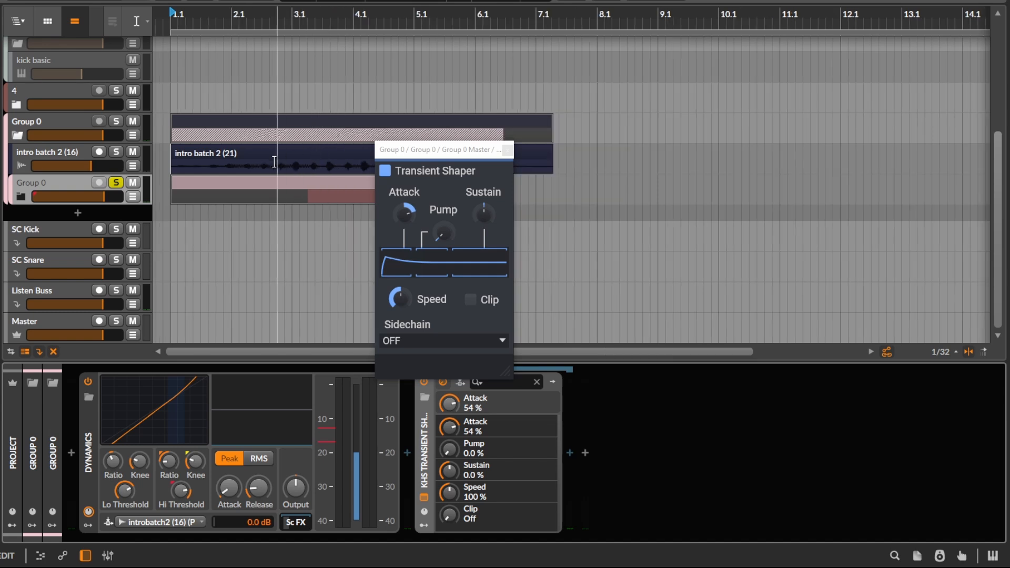
click(507, 150)
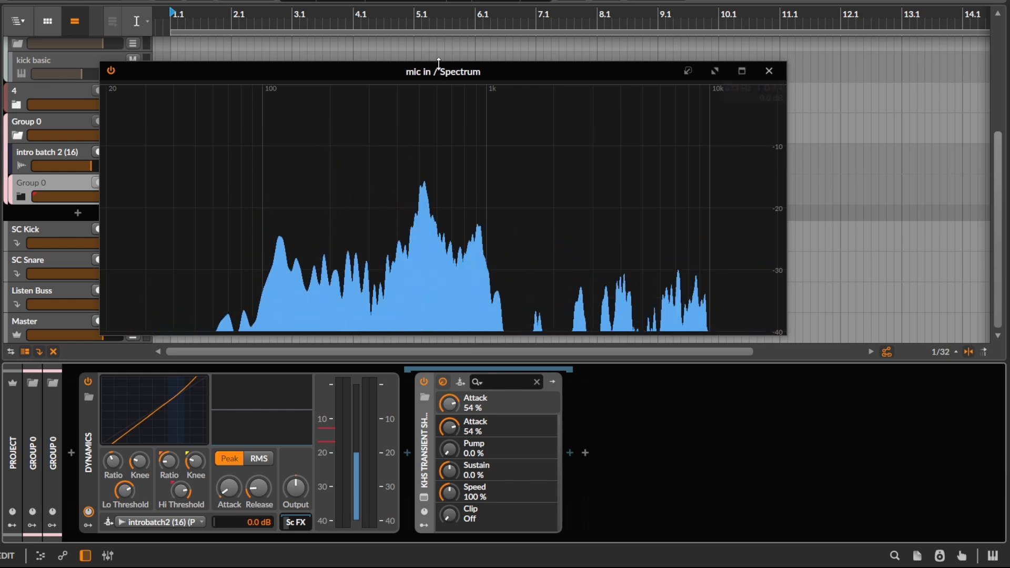
Step: Resize the mic in / Spectrum window and move it clear of the track list and the start of the clips
drag(442, 68, 526, 56)
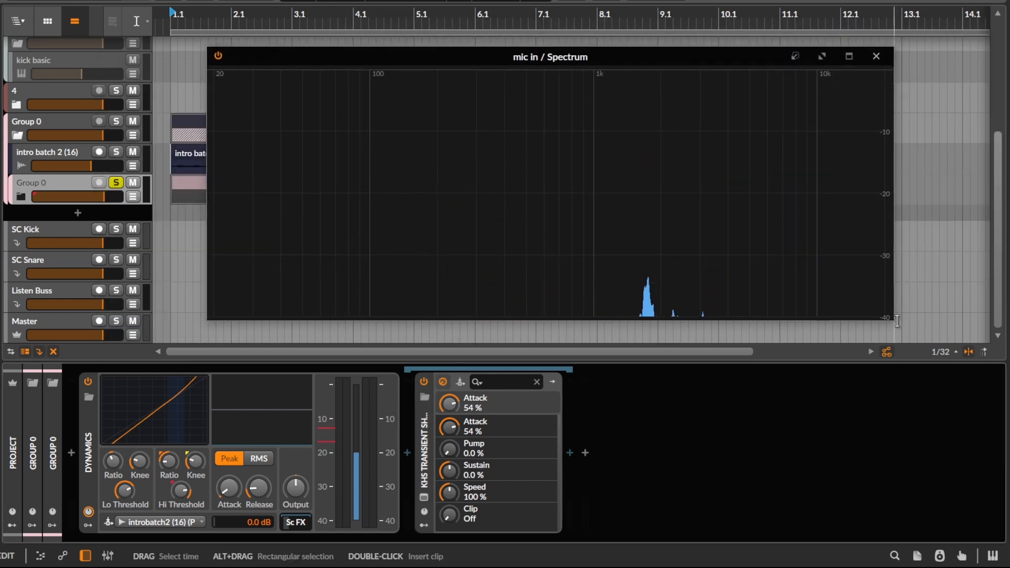
drag(894, 319, 711, 354)
drag(448, 64, 785, 40)
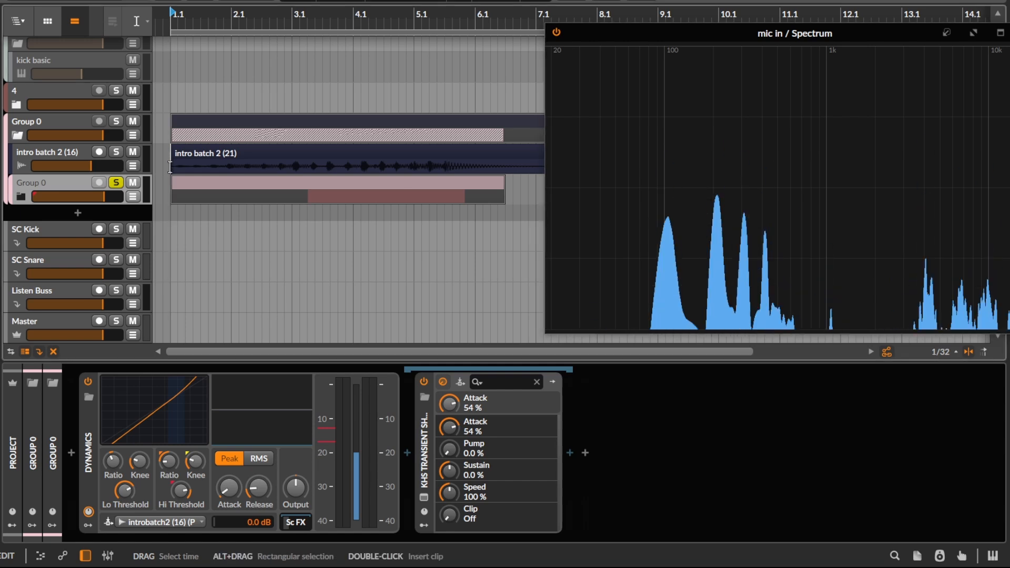
Step: Solo the outer Group 0 instead of the nested group and play all its layers together
key(space)
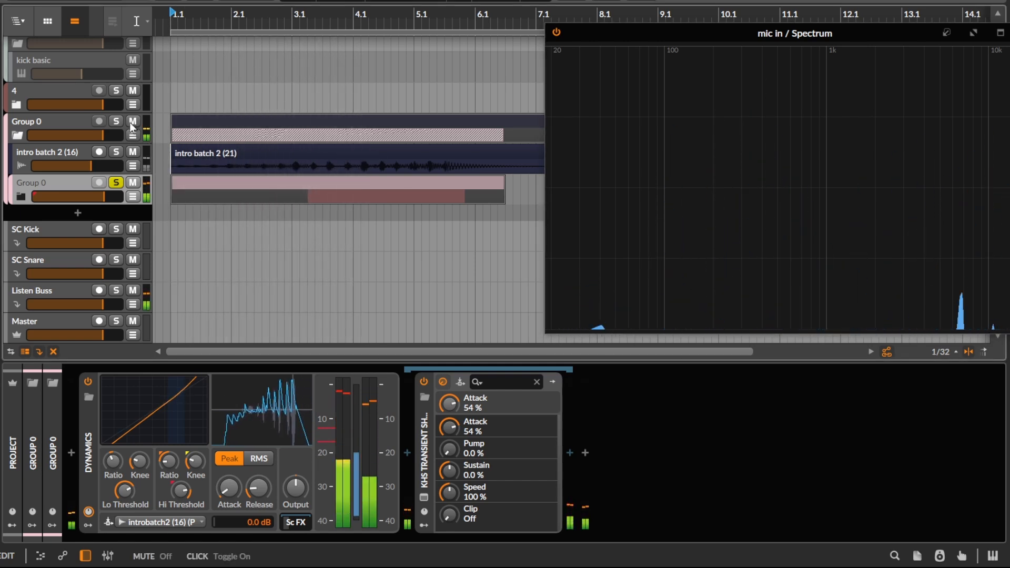
click(124, 122)
click(116, 121)
click(69, 187)
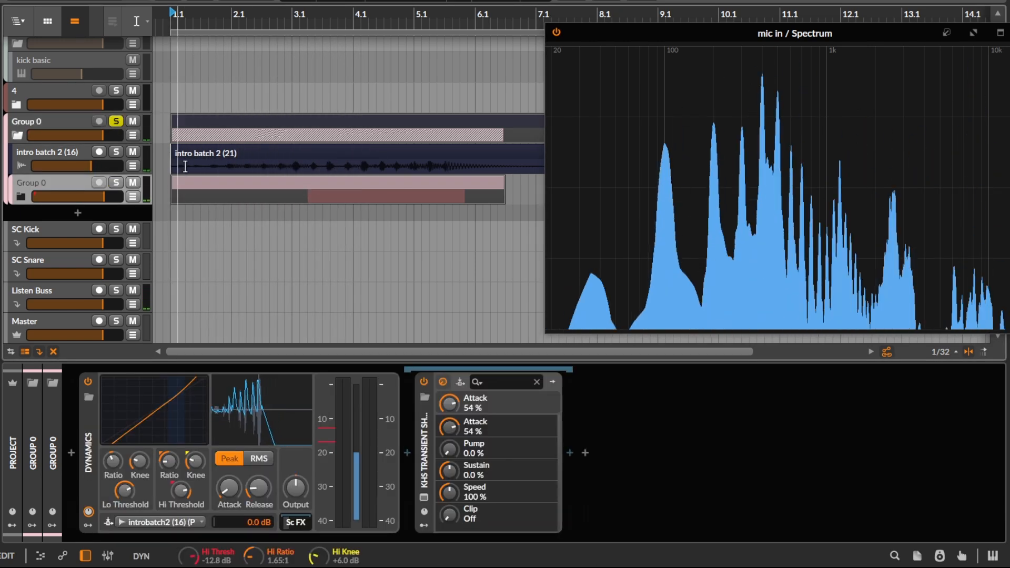
key(space)
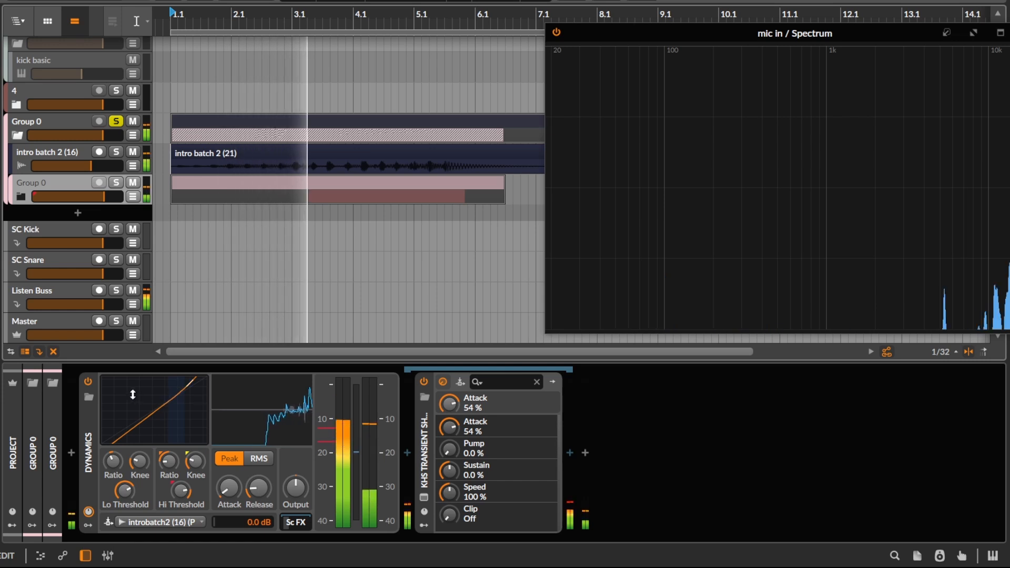
Step: Compare playback of the full outer group with the nested group's Dynamics device bypassed and enabled
click(89, 381)
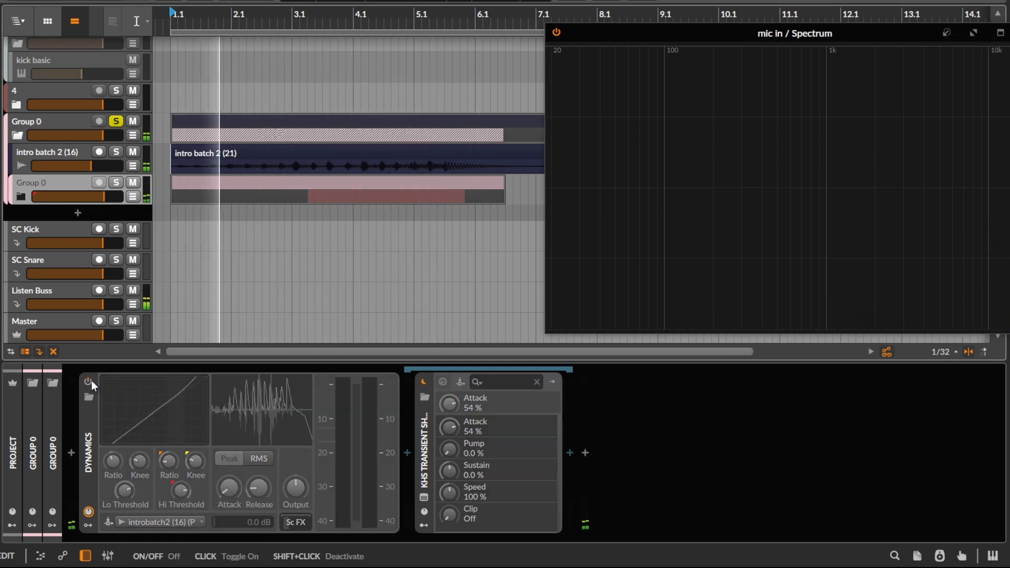
click(89, 381)
key(space)
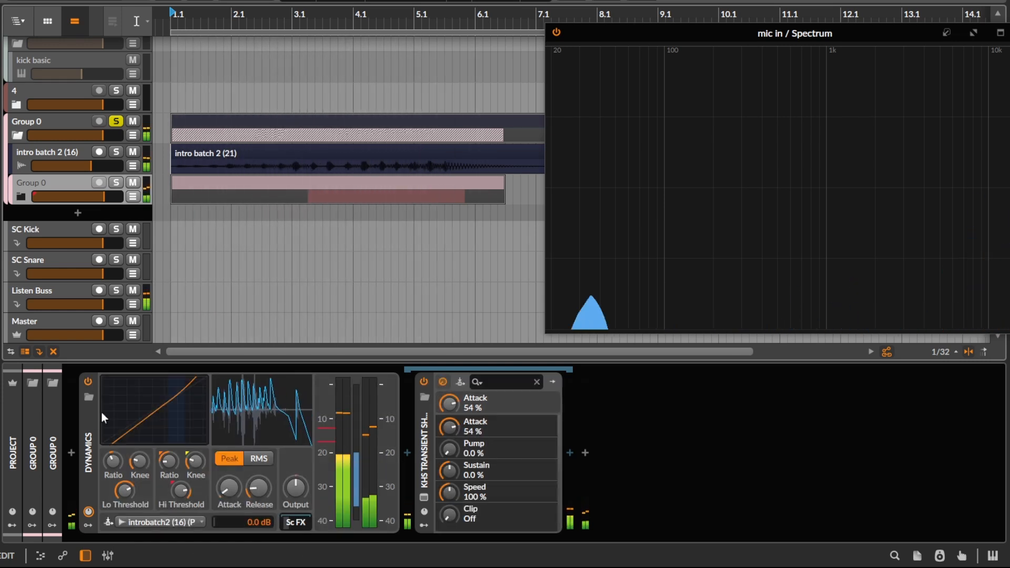
Step: Delete the Dynamics device from the nested Group 0, then select the intro batch 2 (16) track and unfold the nested group
click(90, 416)
key(Delete)
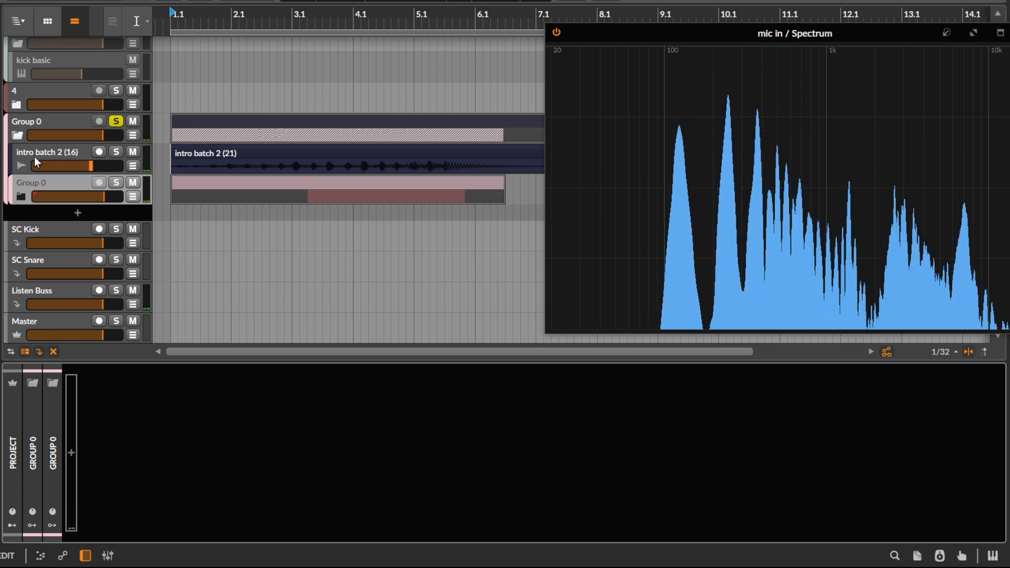
click(33, 154)
click(22, 197)
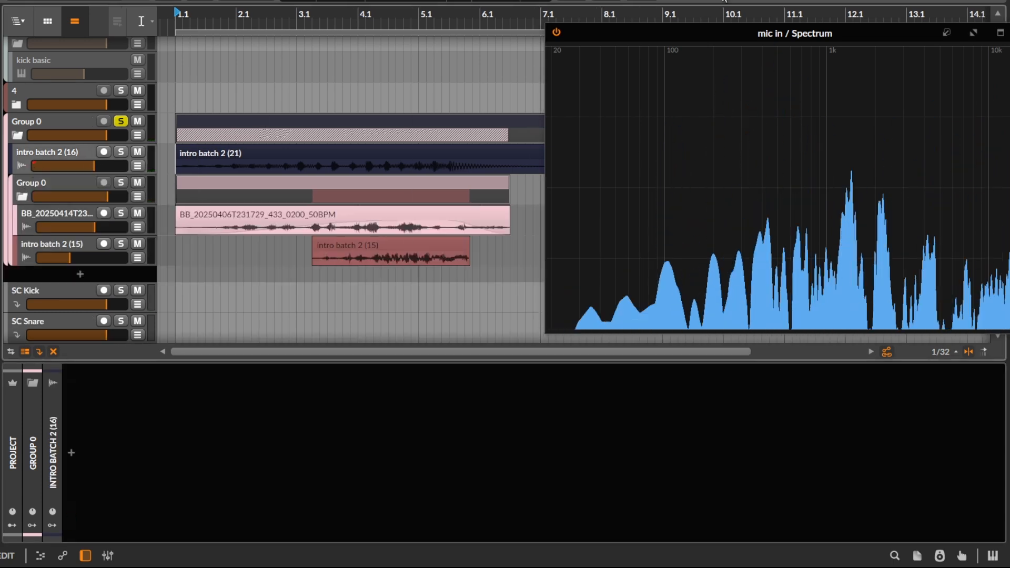
Step: Move the mic in / Spectrum window over the arrangement beside the track names and widen it
drag(702, 33, 270, 37)
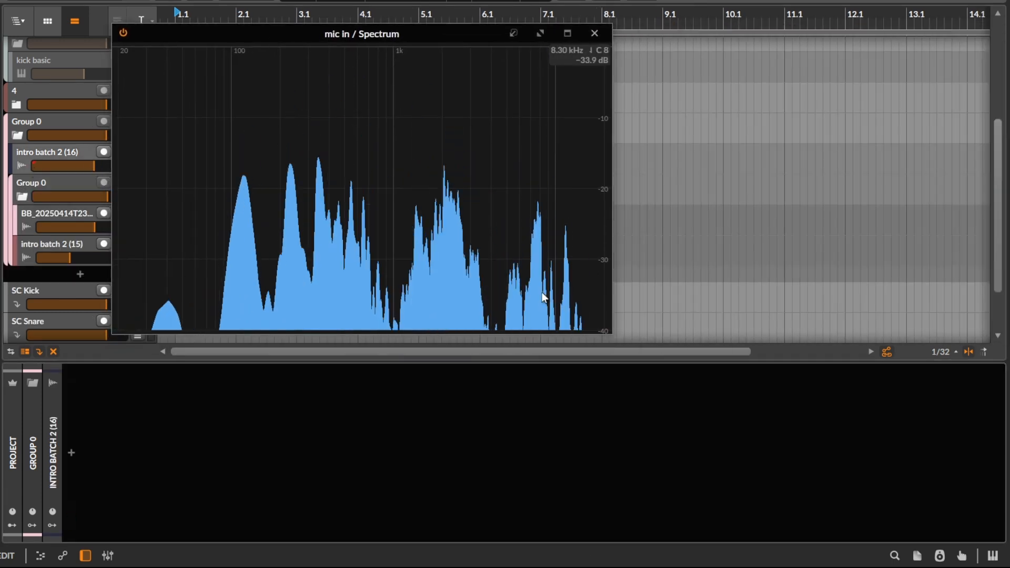
drag(612, 332, 709, 326)
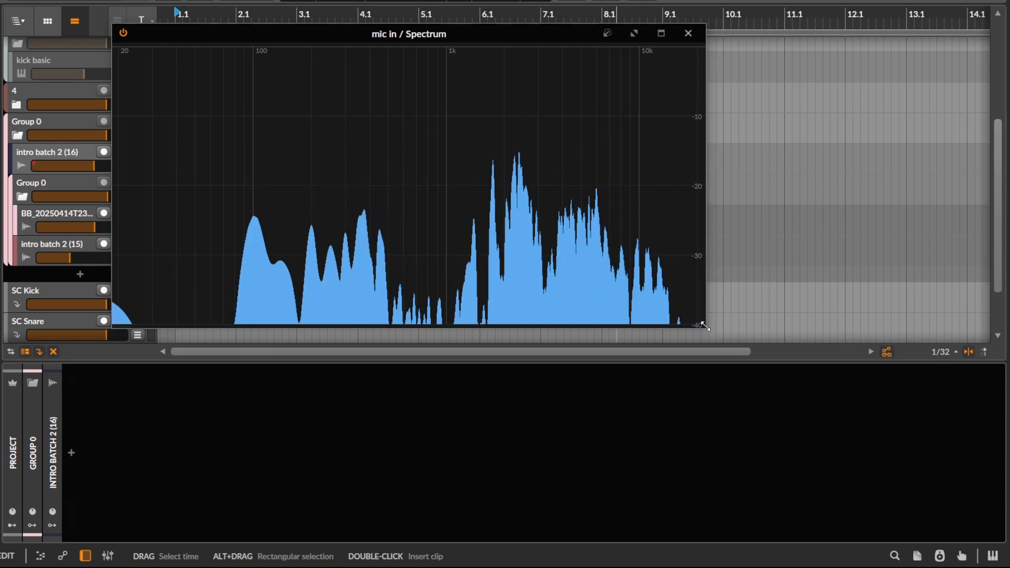
drag(708, 327, 779, 318)
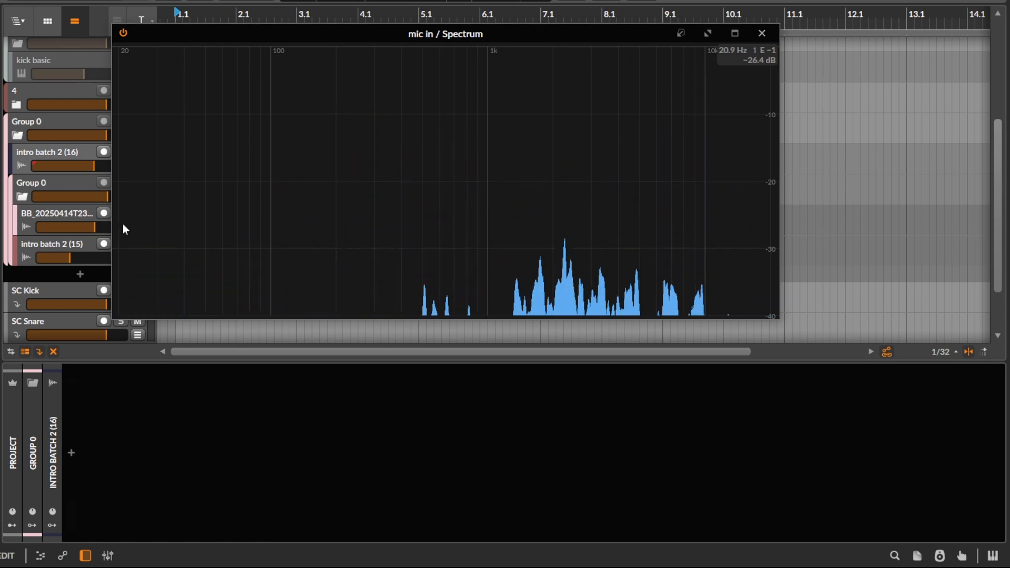
Step: Collapse the nested Group 0 and select the intro batch 2 (16) track, repositioning the Spectrum window over the arrangement
click(30, 197)
click(30, 194)
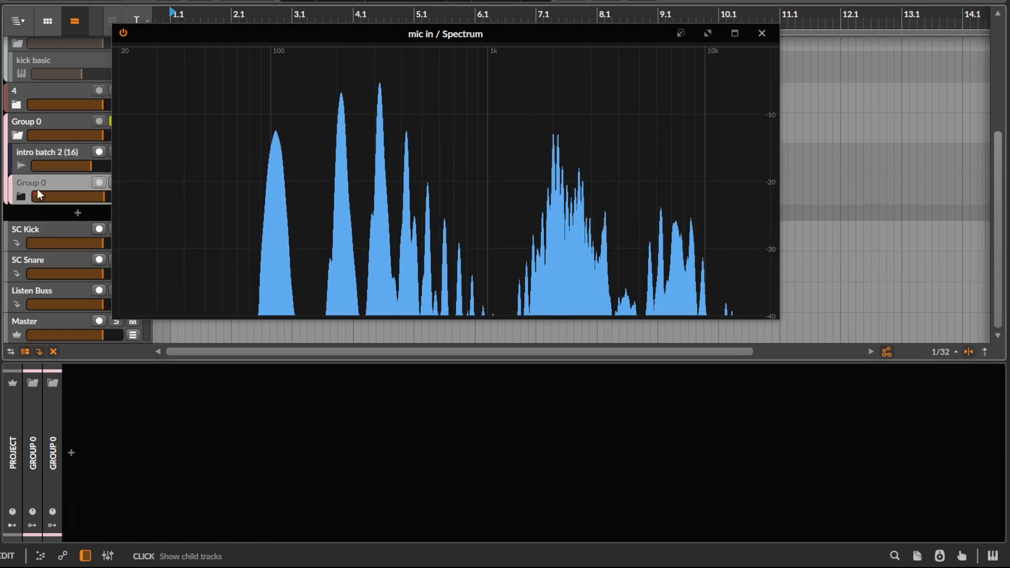
drag(213, 39, 390, 12)
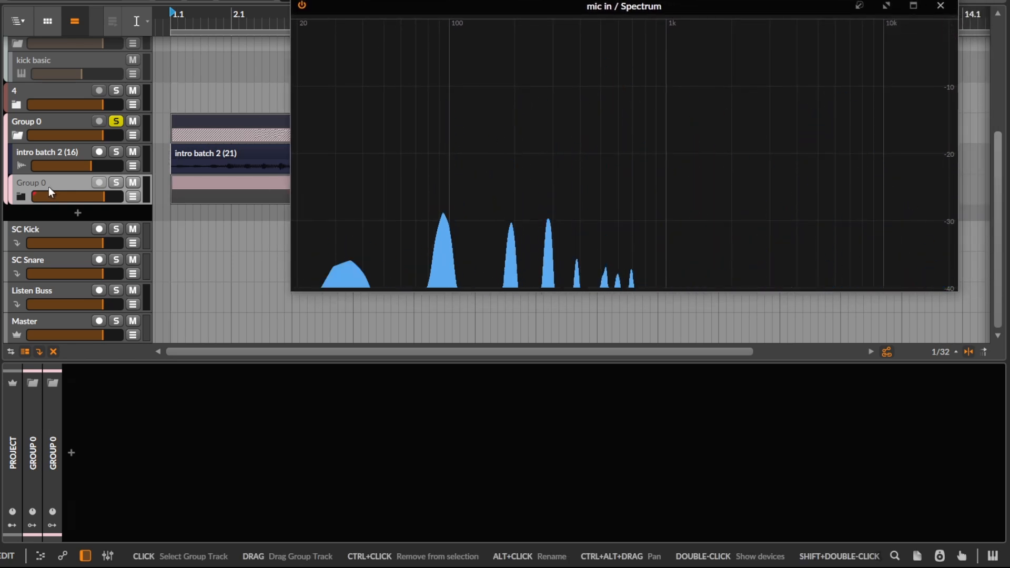
click(50, 161)
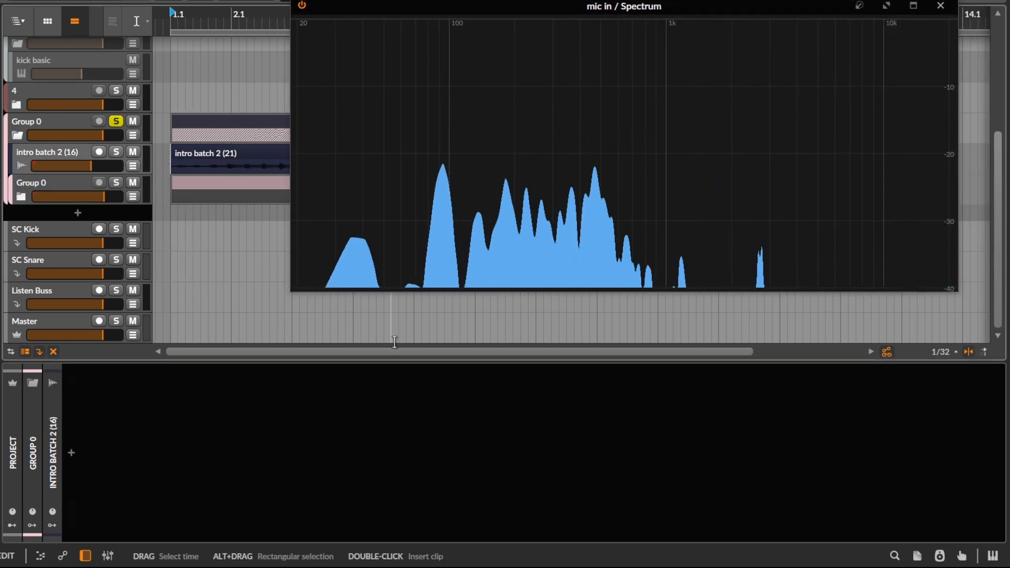
drag(537, 7, 377, 39)
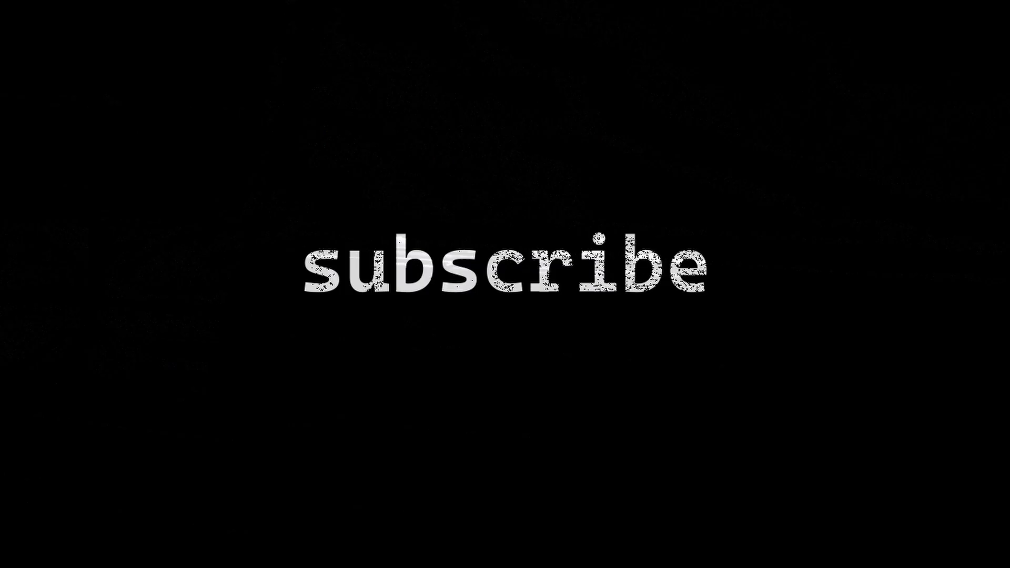